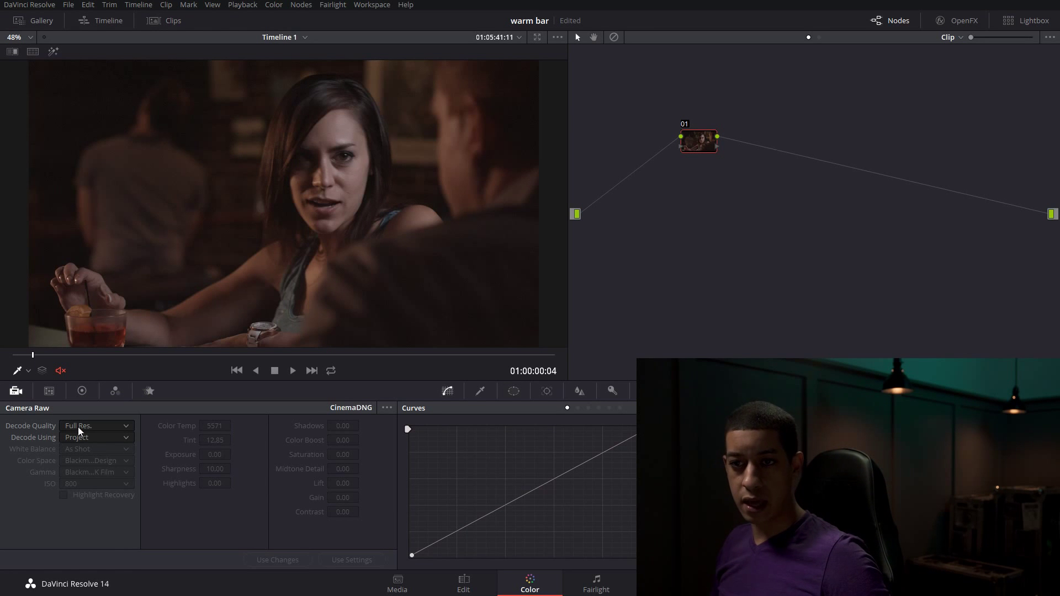
# Set Camera Raw Decode Using to Clip and switch White Balance toward Custom
pyautogui.click(102, 440)
pyautogui.click(96, 486)
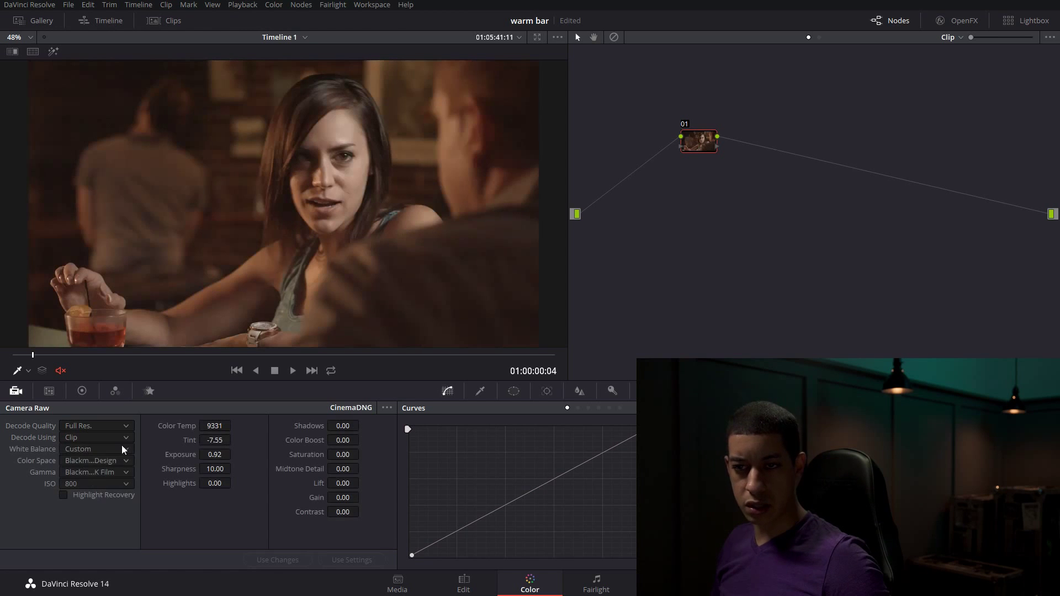
pyautogui.click(107, 449)
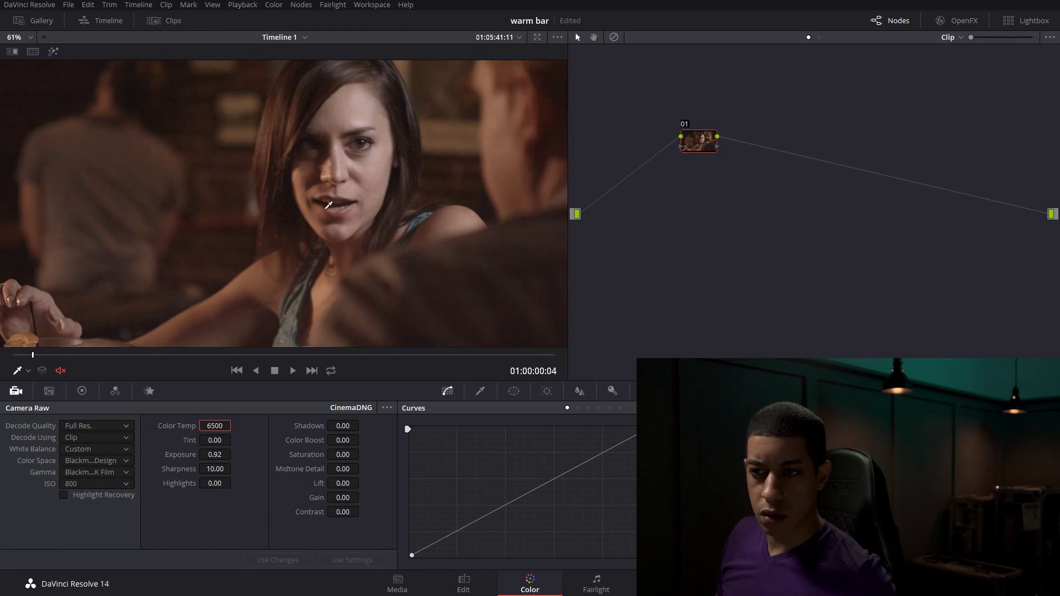
pyautogui.scroll(-2, 328, 204)
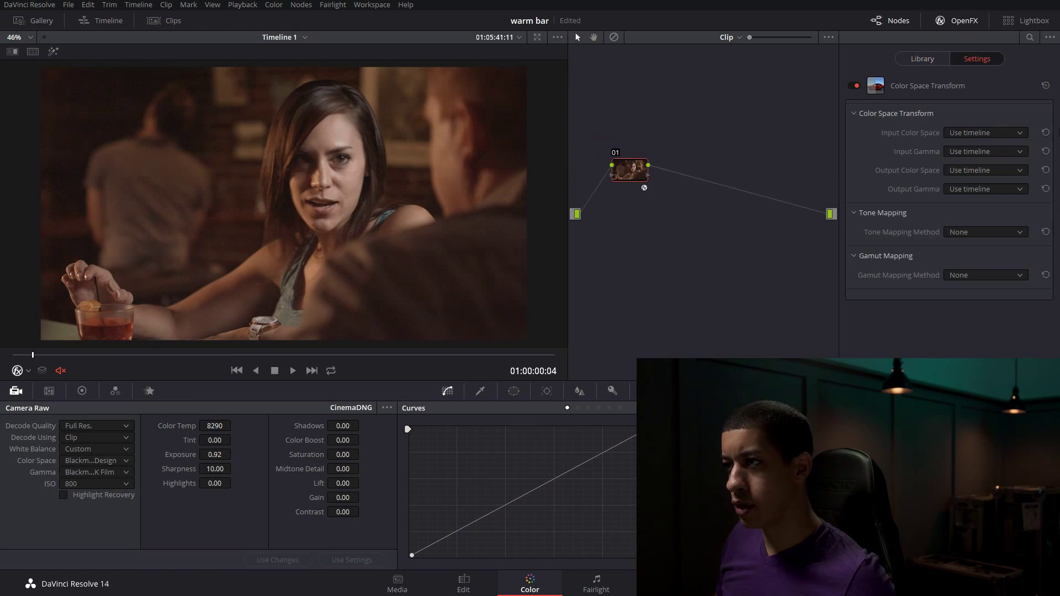
# Set the Color Space Transform from Blackmagic Design 4K Film colour and gamma to 4K Film v3 with 4K Film gamma, then close OpenFX
pyautogui.click(994, 207)
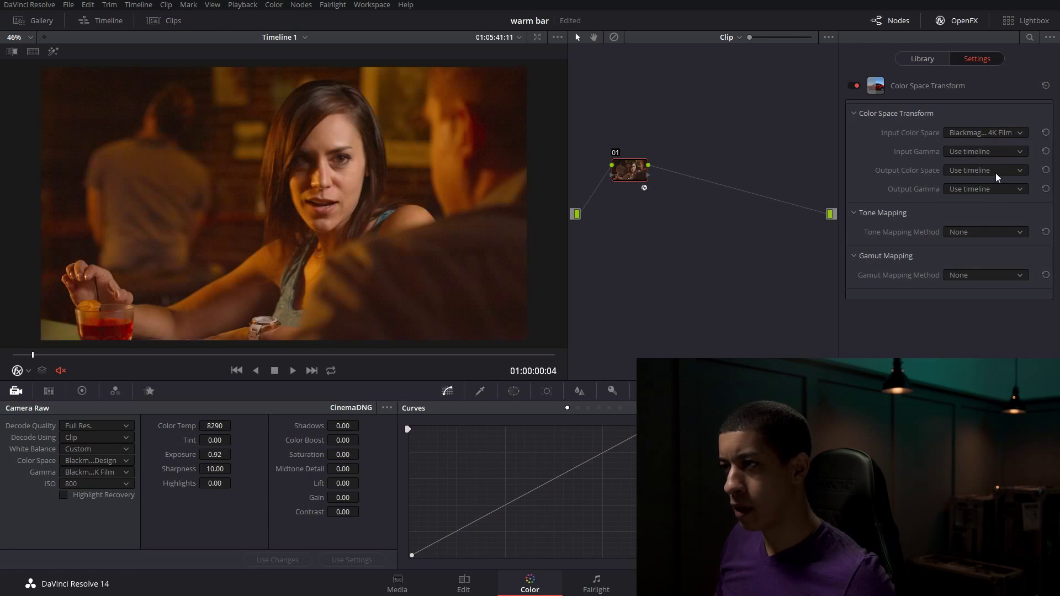
pyautogui.click(1001, 152)
pyautogui.click(944, 239)
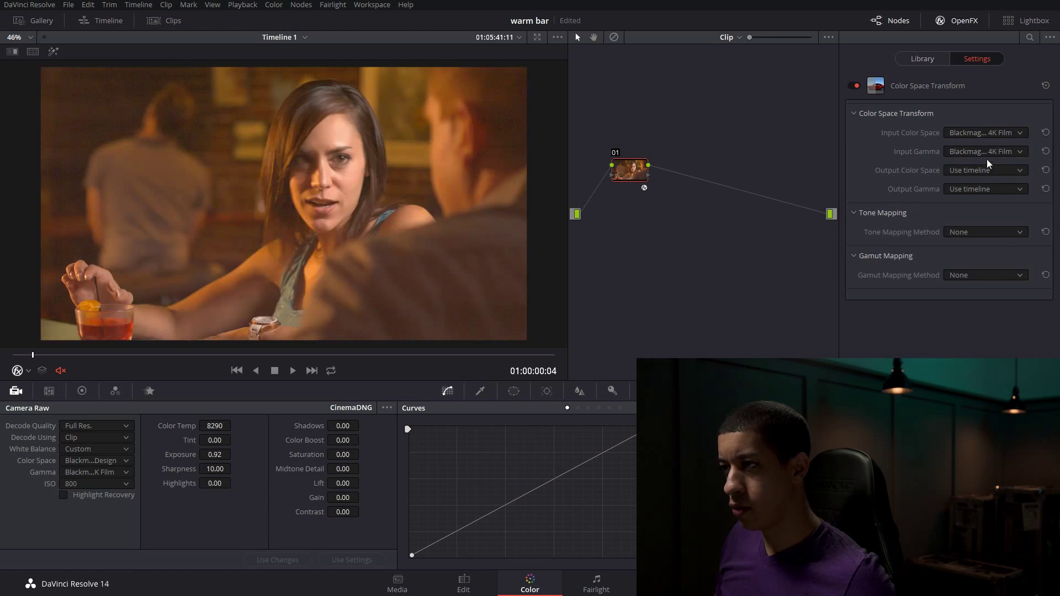
pyautogui.click(987, 152)
pyautogui.click(992, 238)
pyautogui.click(985, 171)
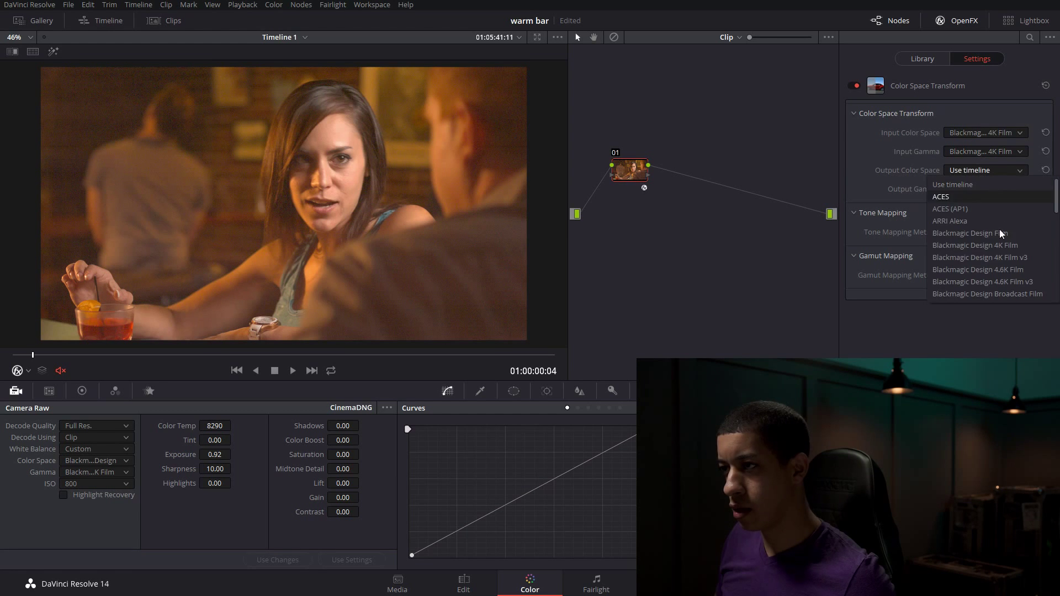
pyautogui.click(999, 253)
pyautogui.click(987, 189)
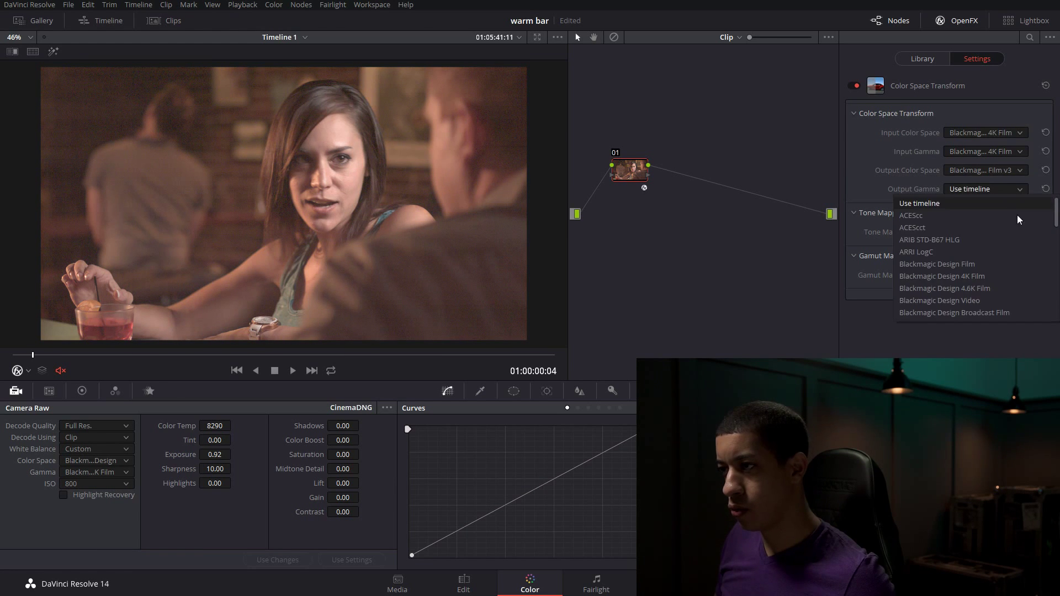
pyautogui.click(1005, 276)
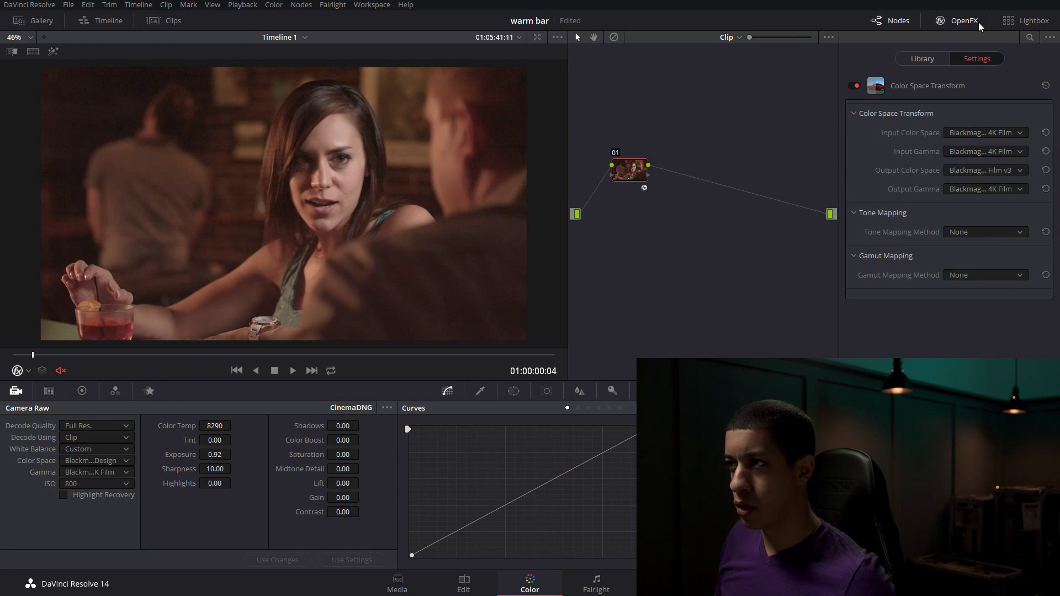
pyautogui.click(964, 21)
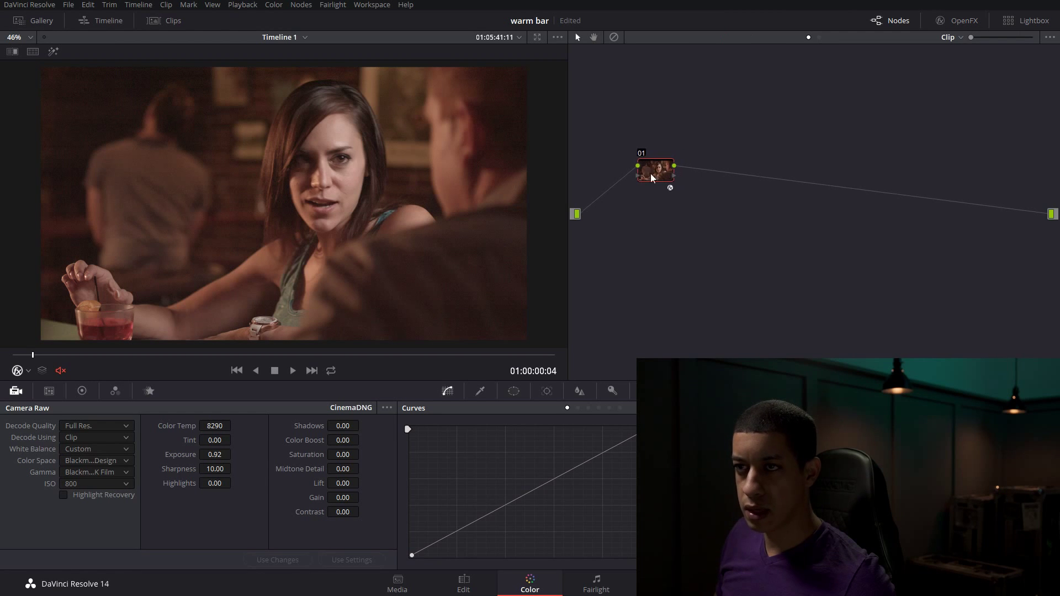
# Add serial node 02 after node 01 and set its colour space to LAB
pyautogui.hotkey('alt', 's')
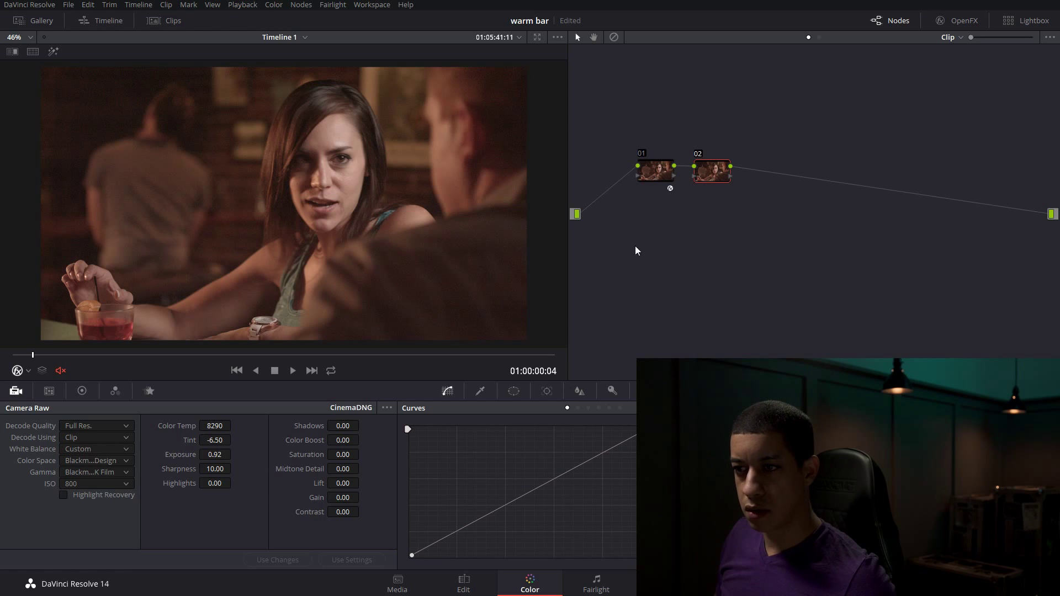
pyautogui.rightClick(714, 170)
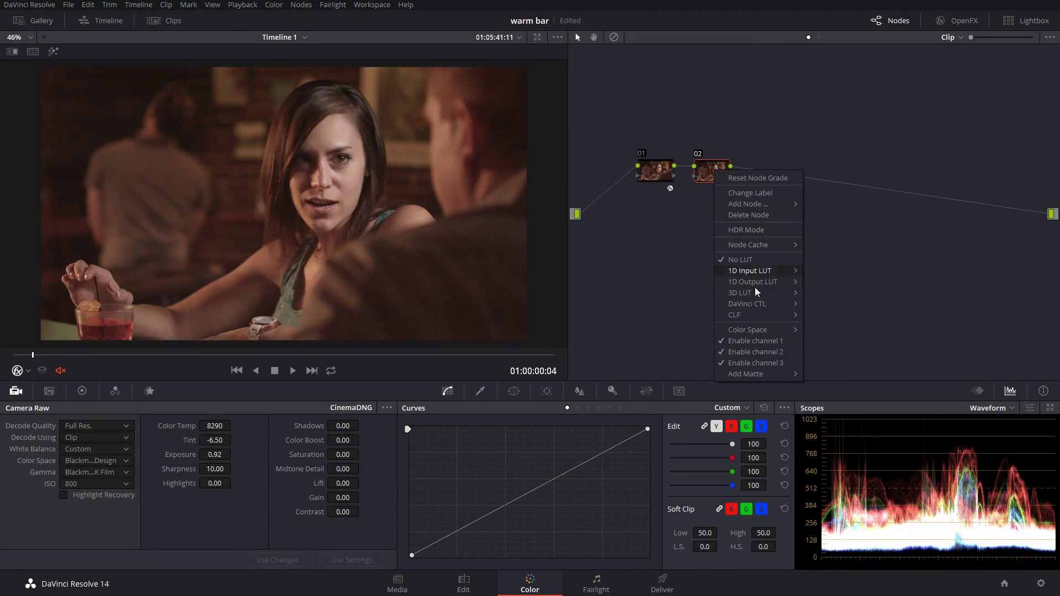
pyautogui.moveTo(748, 330)
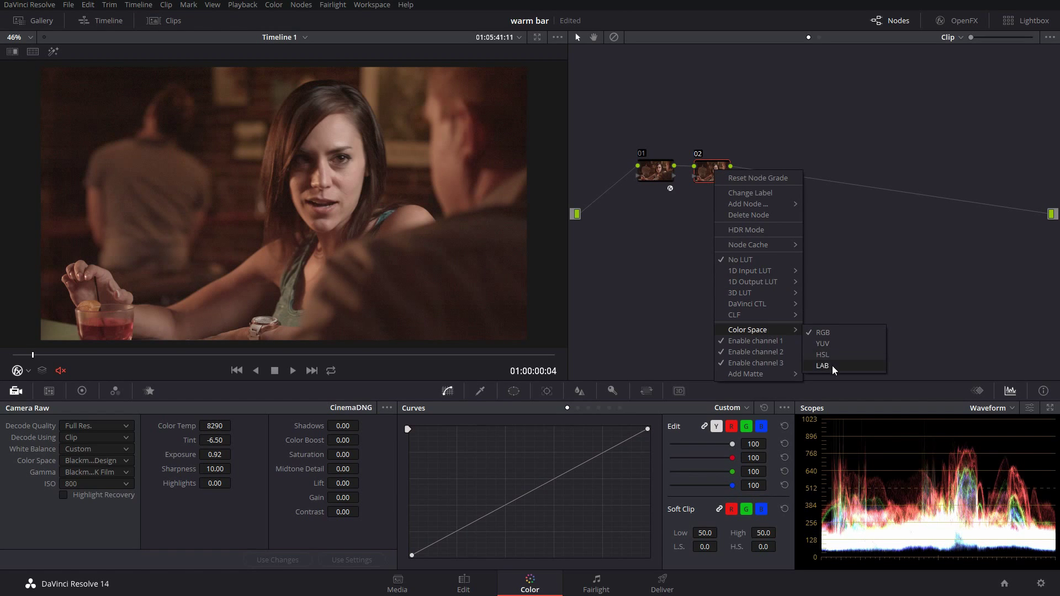
pyautogui.click(832, 365)
# Try bending node 02's blue curve, then undo the experiment with Ctrl+Z
pyautogui.click(82, 391)
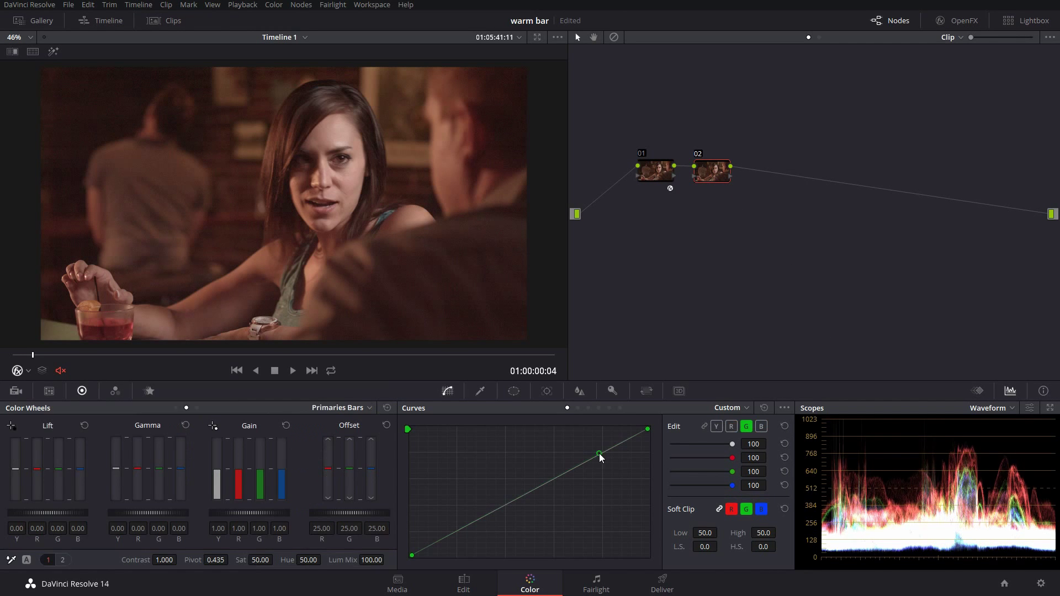
pyautogui.click(761, 427)
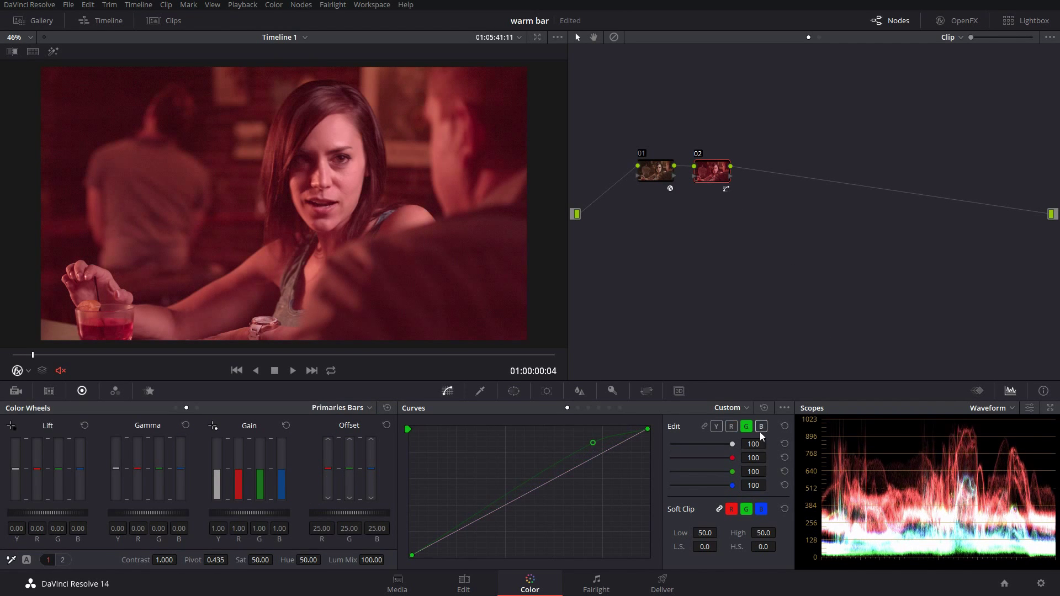
pyautogui.moveTo(594, 449); pyautogui.dragTo(583, 435)
pyautogui.hotkey('ctrl', 'z')
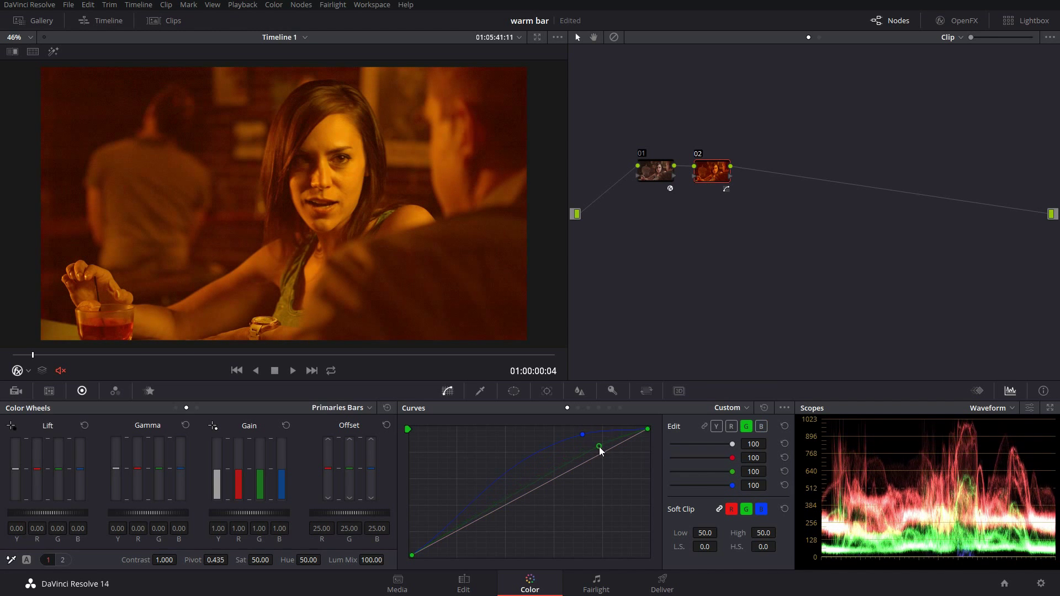
pyautogui.hotkey('ctrl', 'z')
pyautogui.hotkey('ctrl', 'z')
# Add node 03 and shape its luma curve: black point right, upper midtones raised
pyautogui.hotkey('alt', 's')
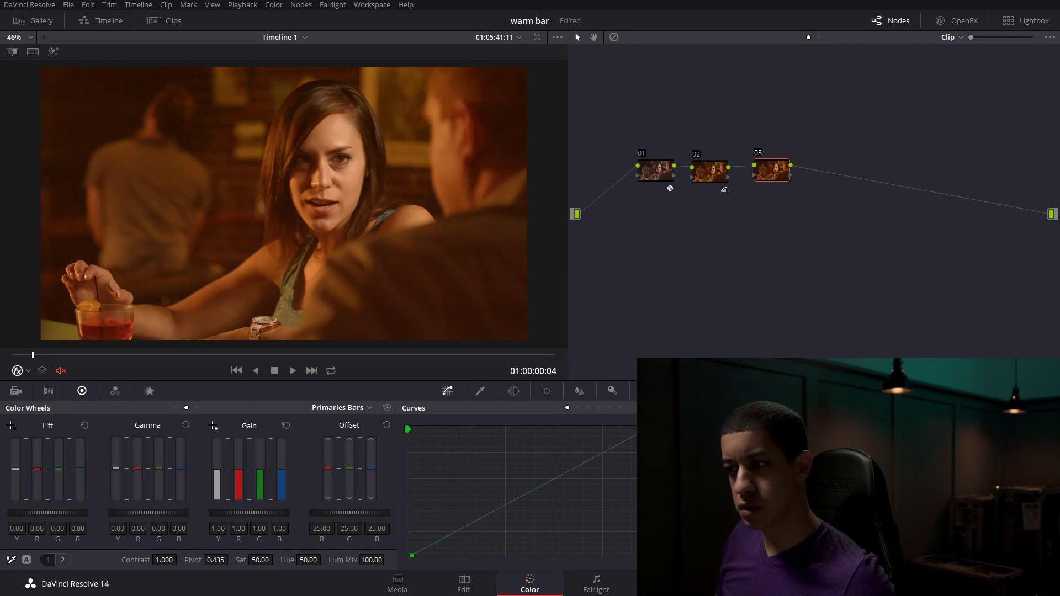
pyautogui.moveTo(409, 555); pyautogui.dragTo(425, 555)
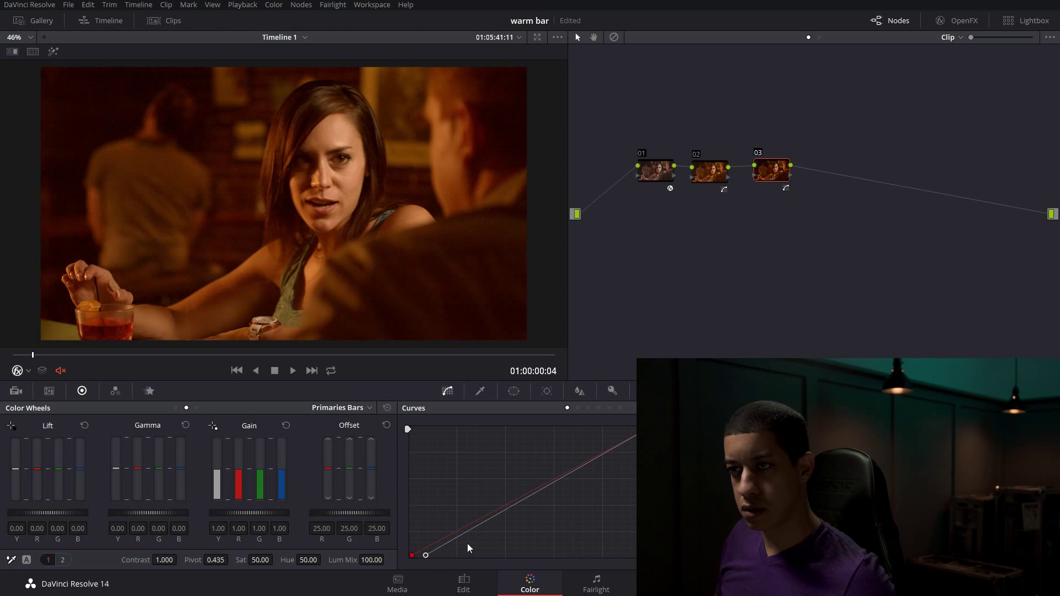
pyautogui.click(552, 489)
pyautogui.moveTo(559, 480); pyautogui.dragTo(568, 476)
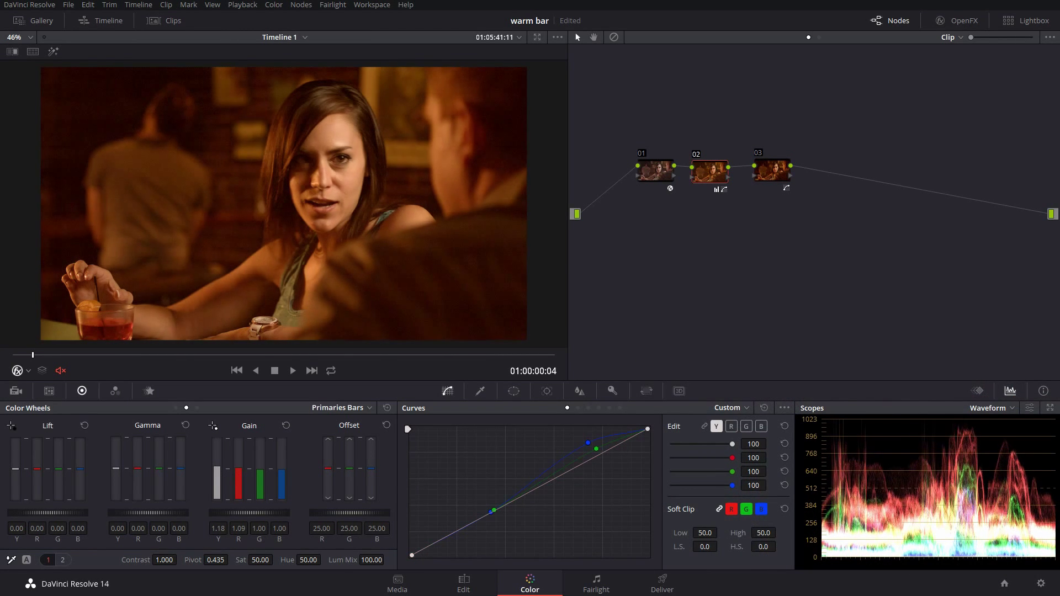
pyautogui.click(431, 554)
pyautogui.click(495, 516)
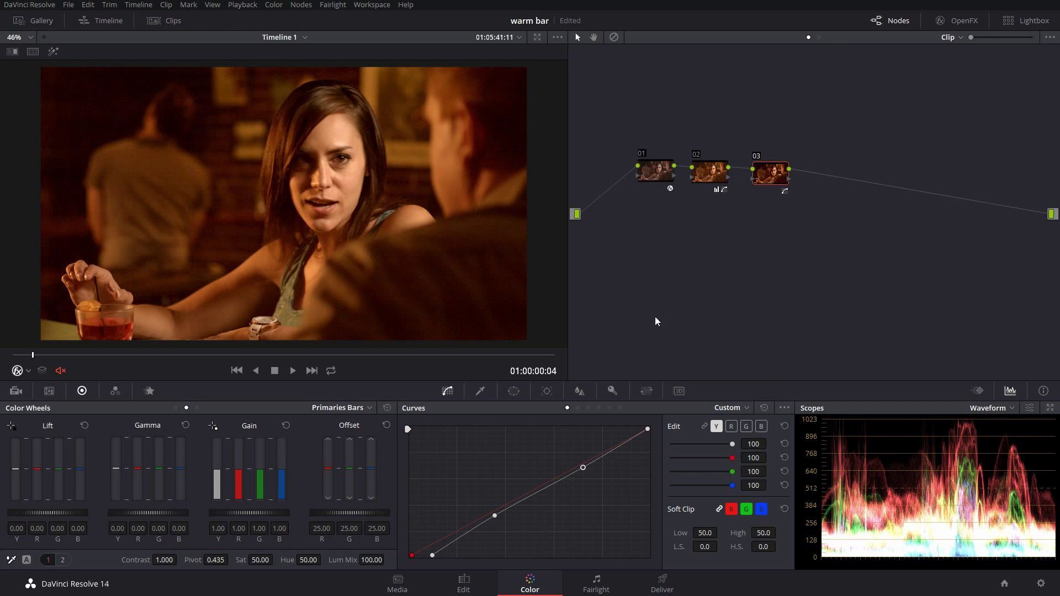
# Revisit node 02's blue curve, then give node 03 a parallel node through a Layer Mixer (Alt+L)
pyautogui.hotkey('shift', 'alt', ';')
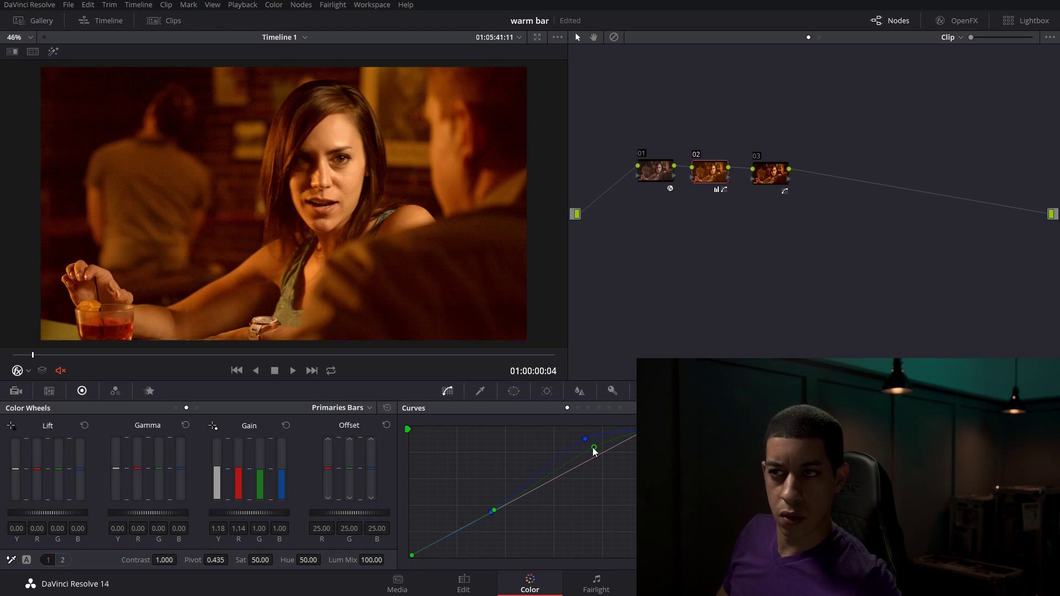
pyautogui.click(587, 441)
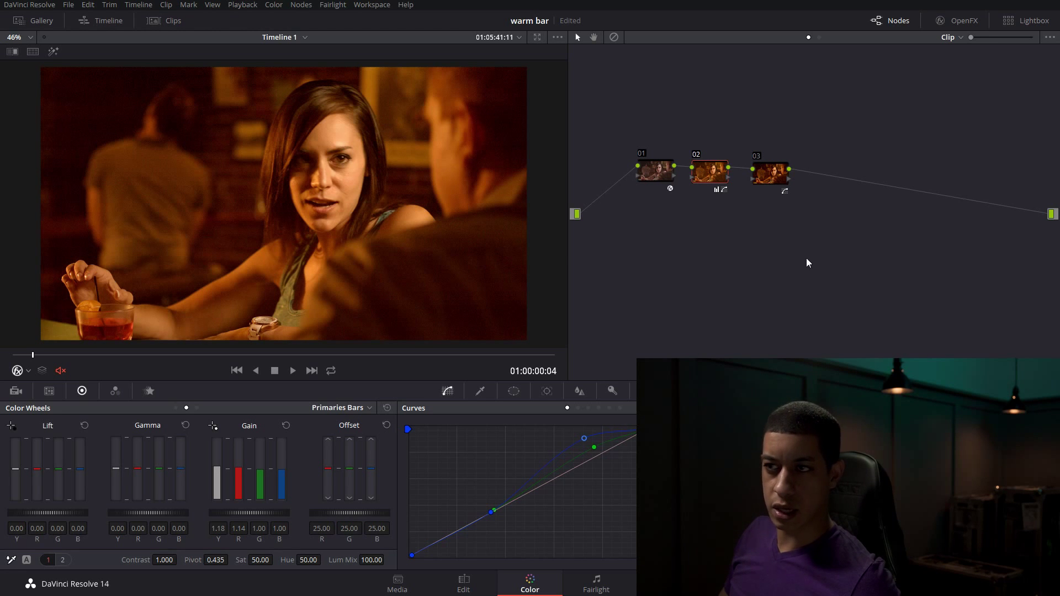
pyautogui.click(774, 178)
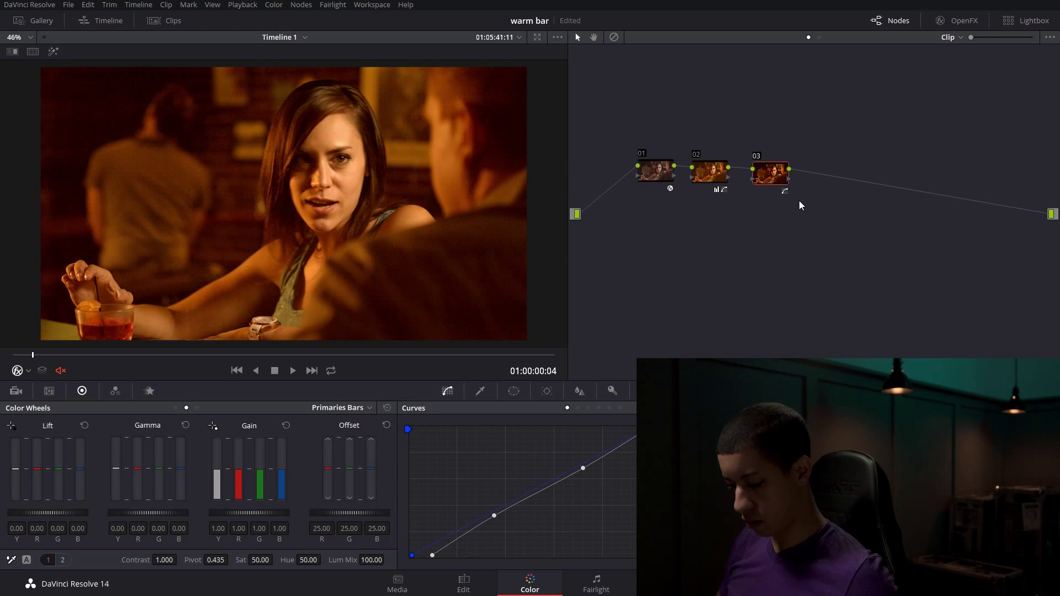
pyautogui.hotkey('alt', 'l')
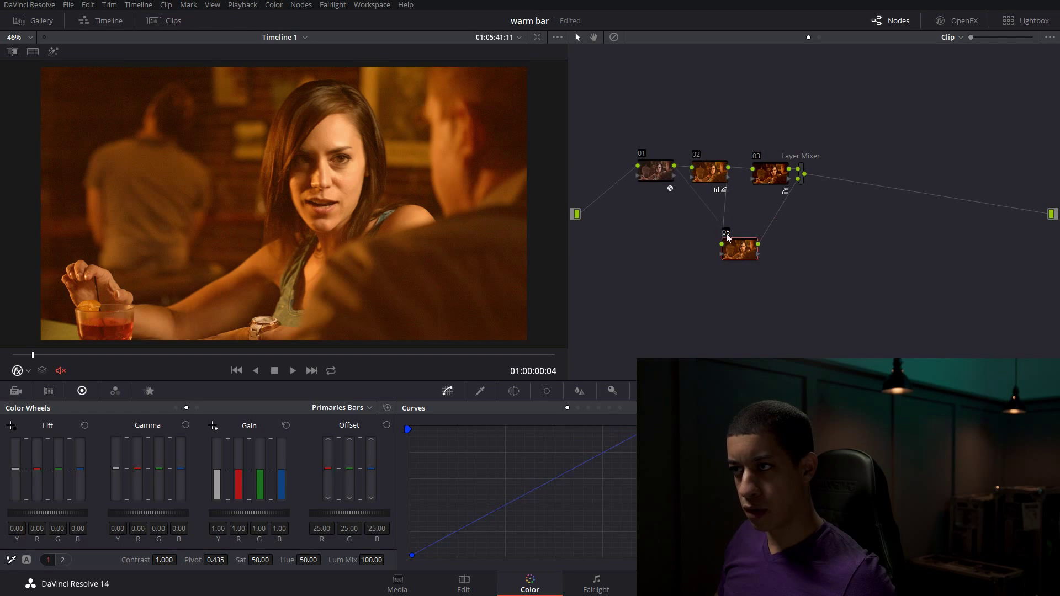
# Link node 01 into node 05 and qualify it to darker tones, Luminance high near 59.7 with soft falloff
pyautogui.moveTo(675, 167)
pyautogui.mouseDown()
pyautogui.moveTo(722, 242)
pyautogui.moveTo(767, 248)
pyautogui.mouseUp()
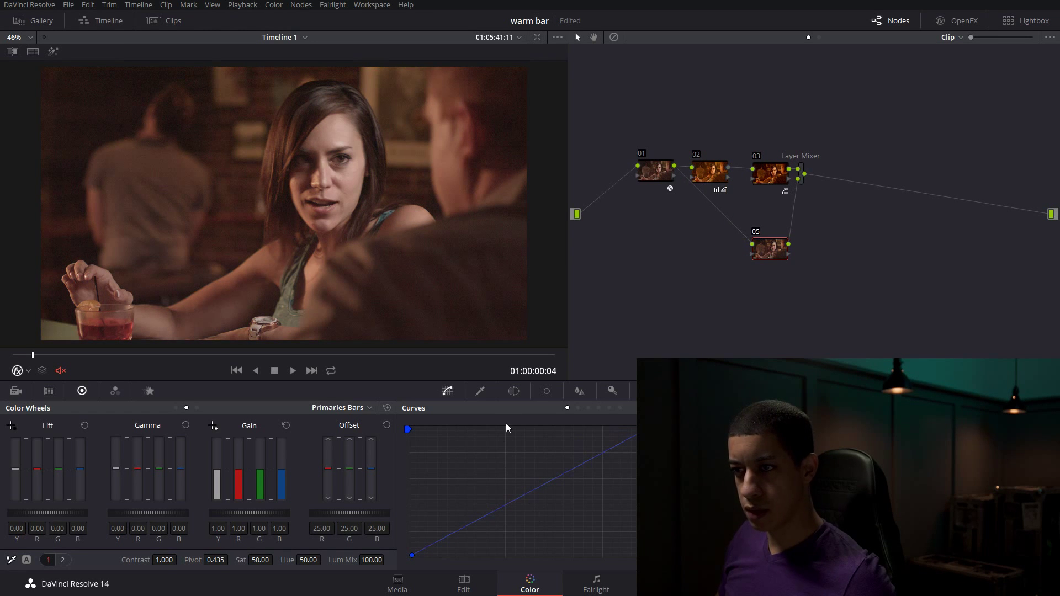
pyautogui.click(513, 391)
pyautogui.click(480, 392)
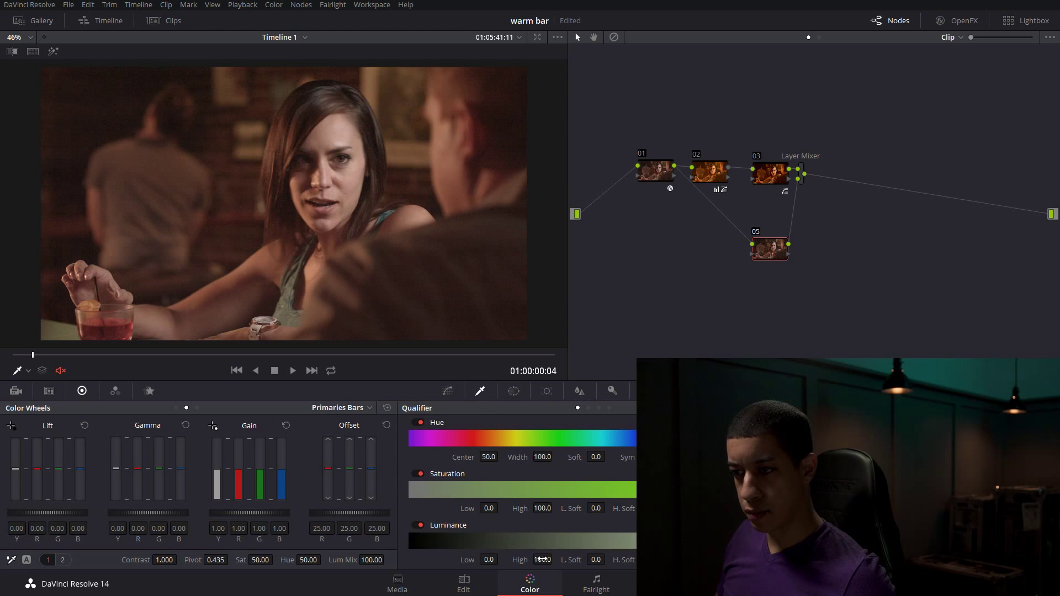
pyautogui.moveTo(543, 560); pyautogui.dragTo(530, 560)
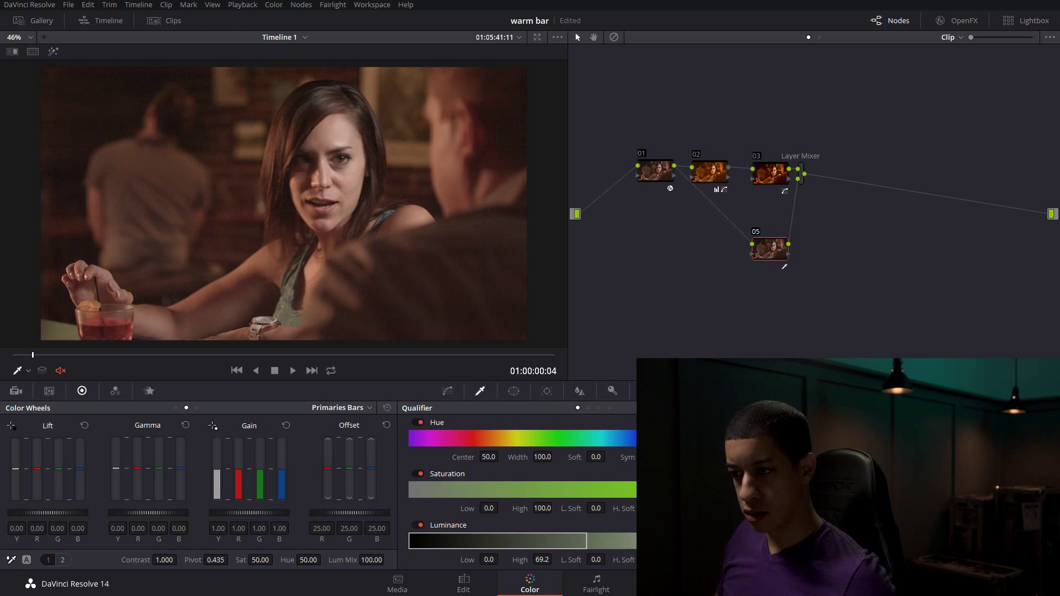
pyautogui.moveTo(630, 560); pyautogui.dragTo(635, 561)
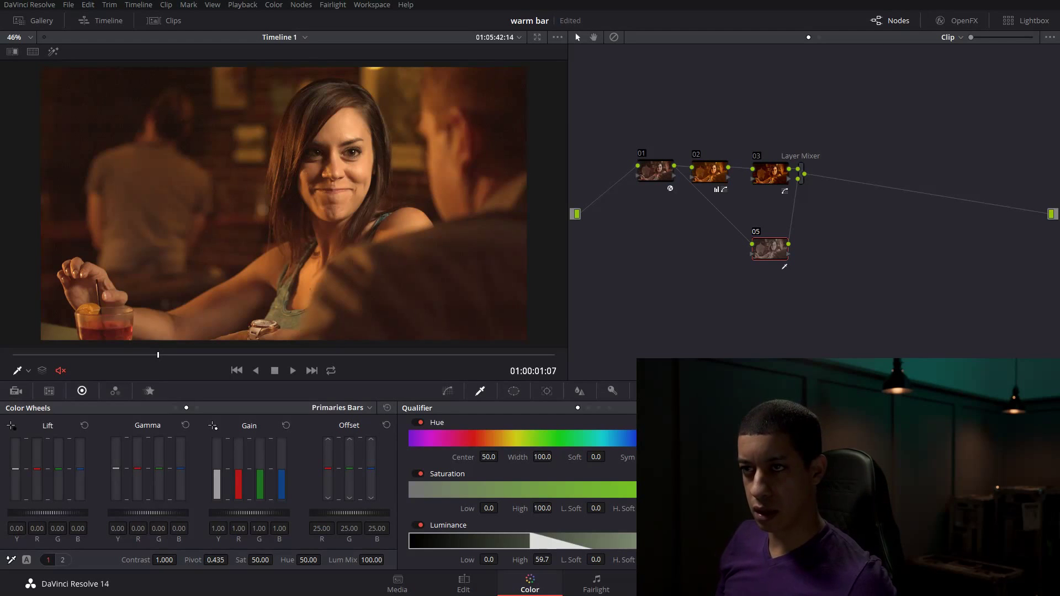
pyautogui.click(711, 176)
# Tweak node 02's green and blue curve points and recheck node 03's shadow curve point
pyautogui.click(448, 392)
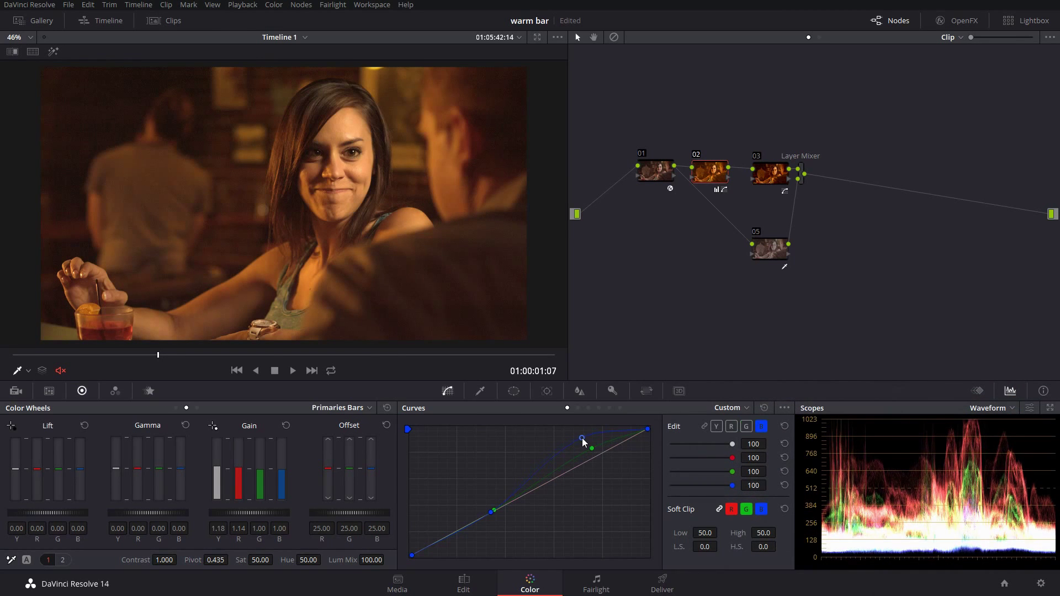
pyautogui.click(594, 447)
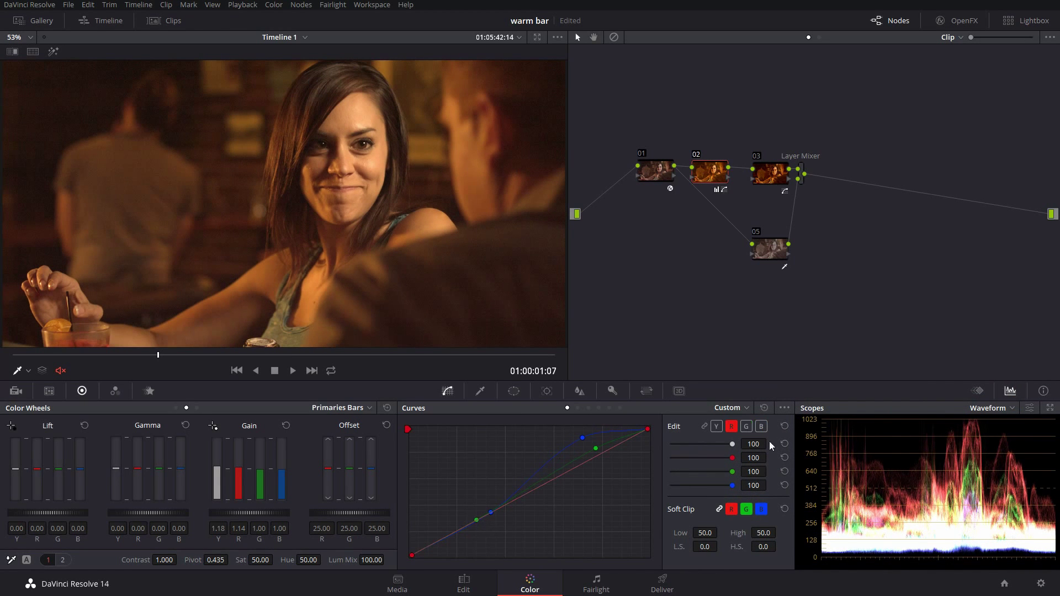
pyautogui.click(762, 427)
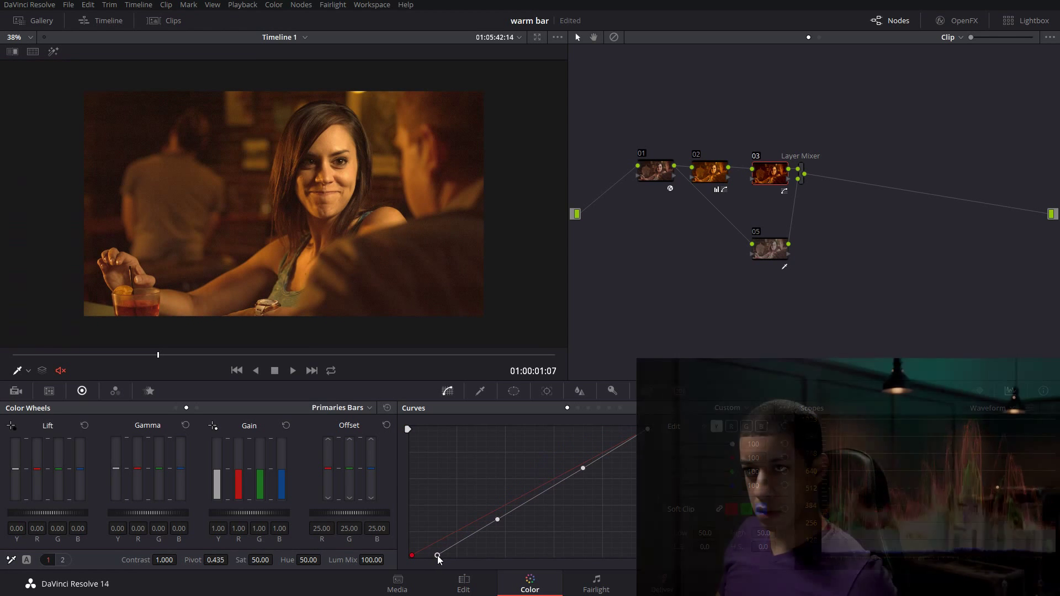
pyautogui.click(496, 520)
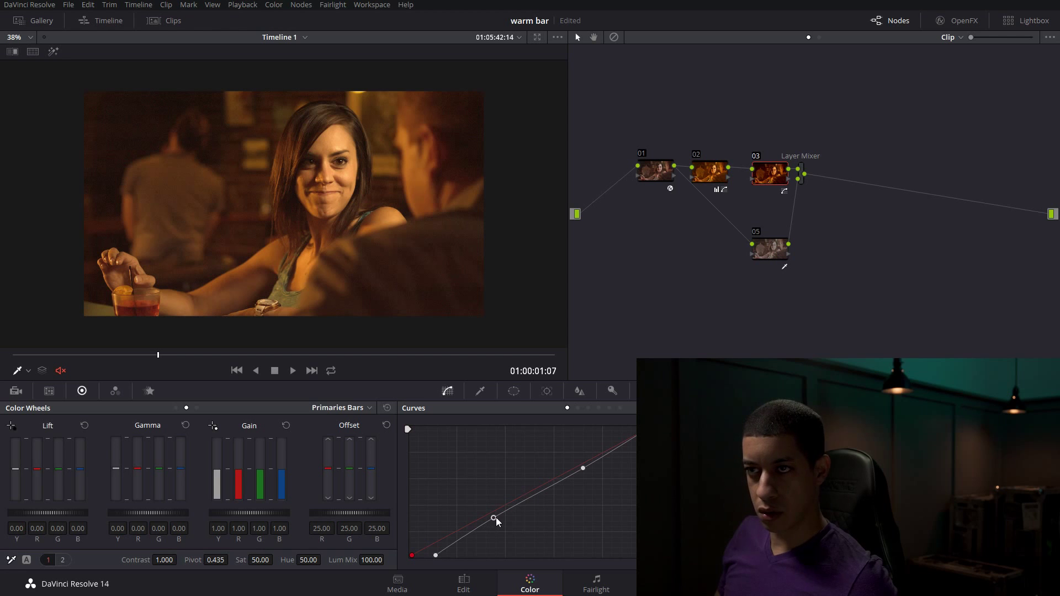
pyautogui.scroll(1, 291, 226)
pyautogui.scroll(1, 291, 226)
pyautogui.scroll(-1, 292, 226)
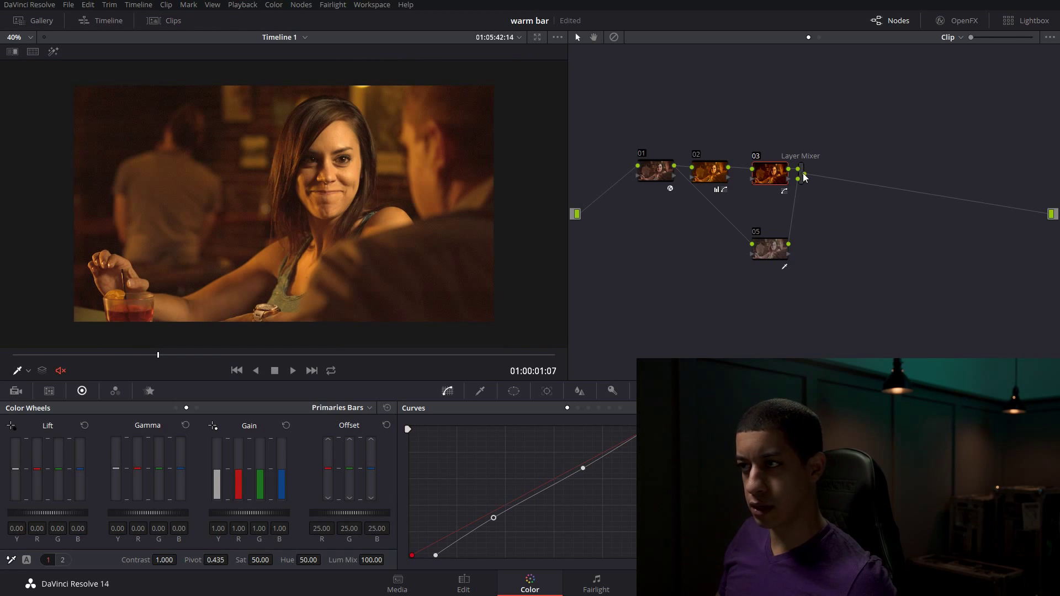
# Add node 06 after the Layer Mixer and raise red-hue saturation to about 1.49 in Hue Vs Sat
pyautogui.hotkey('alt', 's')
pyautogui.click(590, 409)
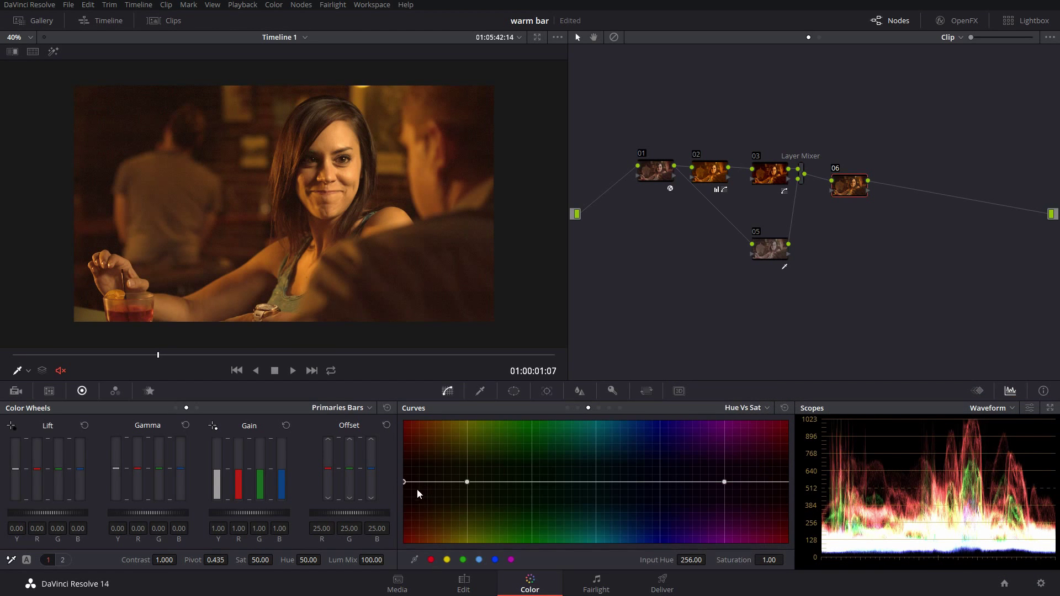
pyautogui.moveTo(404, 480); pyautogui.dragTo(405, 457)
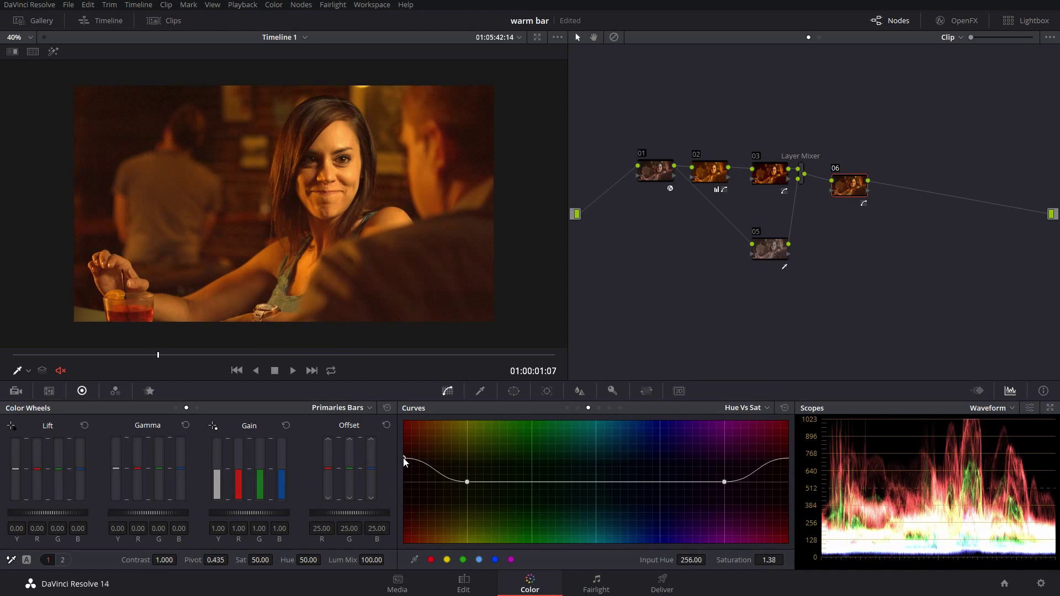
pyautogui.scroll(2, 107, 230)
pyautogui.middleClick(249, 241)
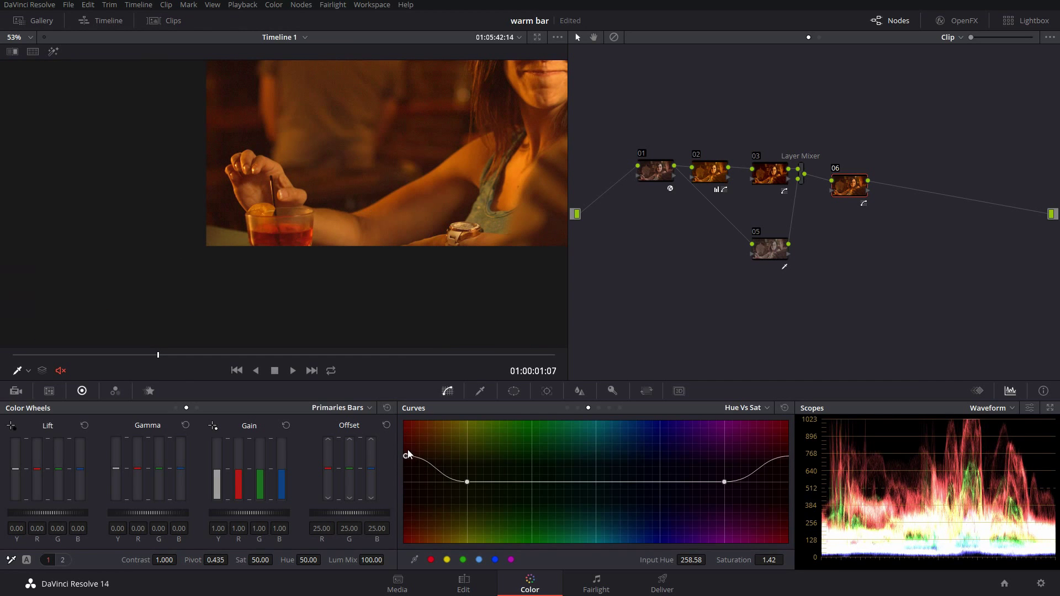
pyautogui.moveTo(408, 455); pyautogui.dragTo(406, 453)
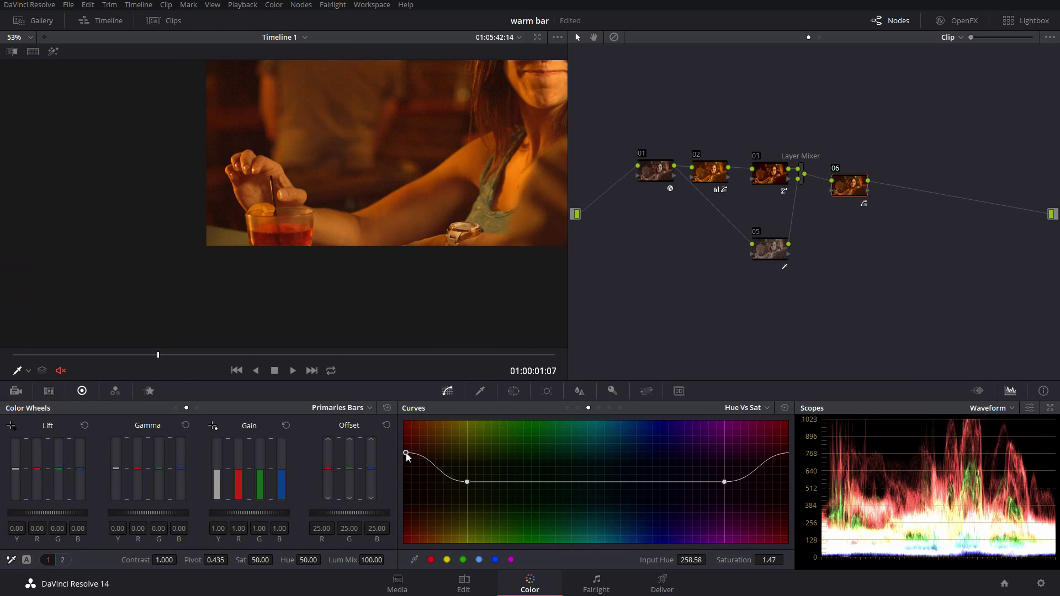
pyautogui.scroll(-2, 382, 207)
pyautogui.scroll(-2, 398, 192)
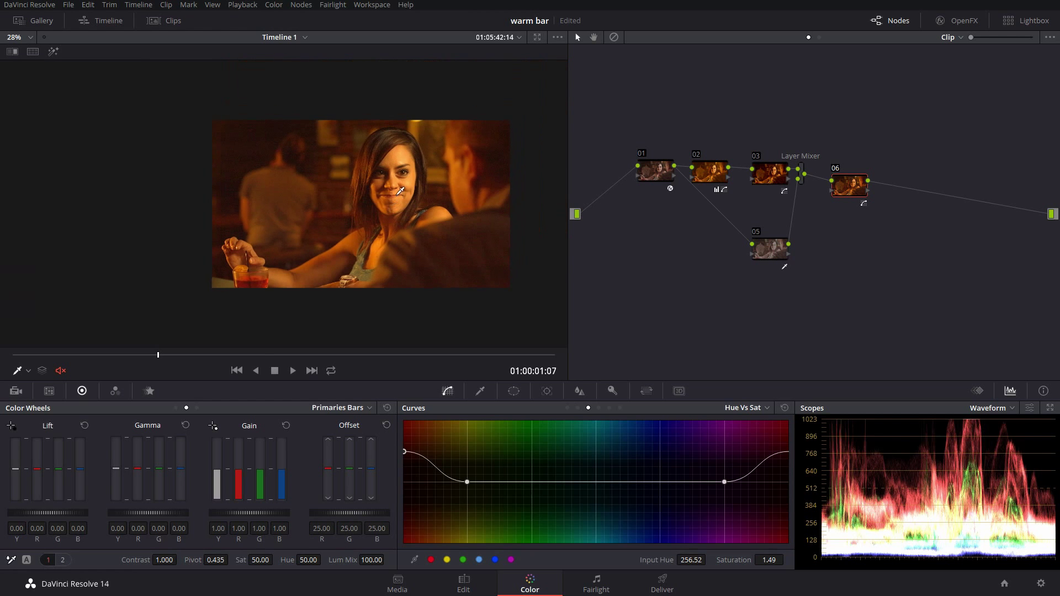
pyautogui.scroll(1, 447, 213)
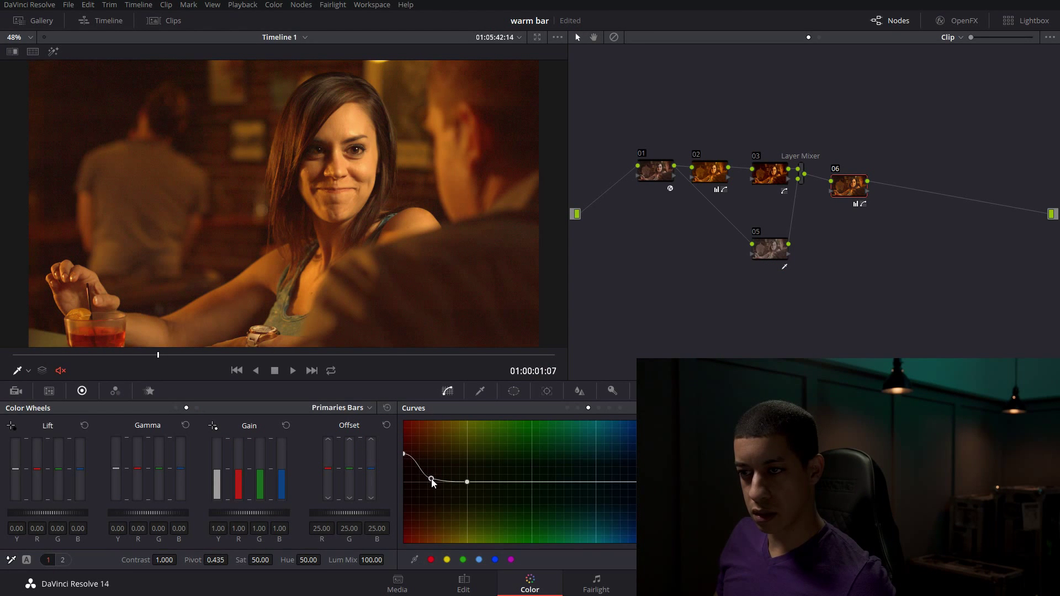
pyautogui.scroll(-2, 432, 200)
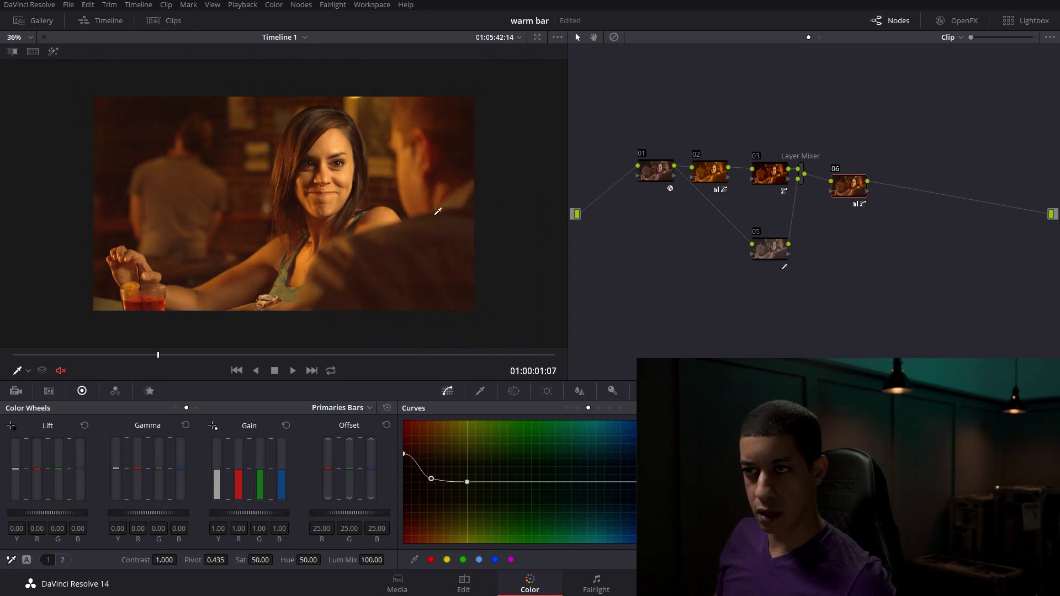
pyautogui.scroll(2, 445, 240)
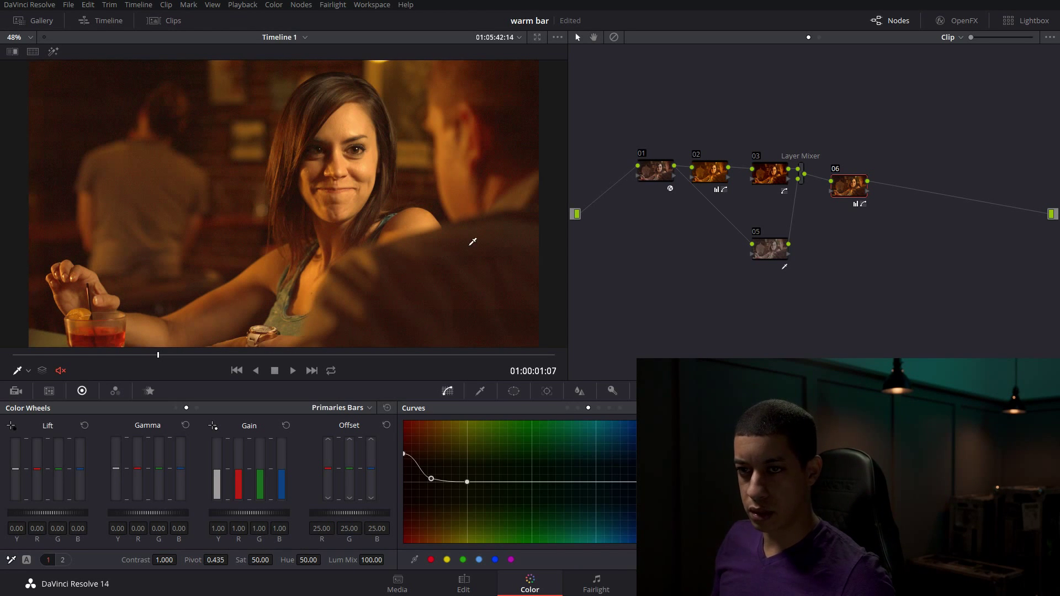
# Add node 07 with a Circle window stretched into a wide ellipse, tilted diagonally and placed lower left
pyautogui.click(292, 371)
pyautogui.hotkey('alt', 's')
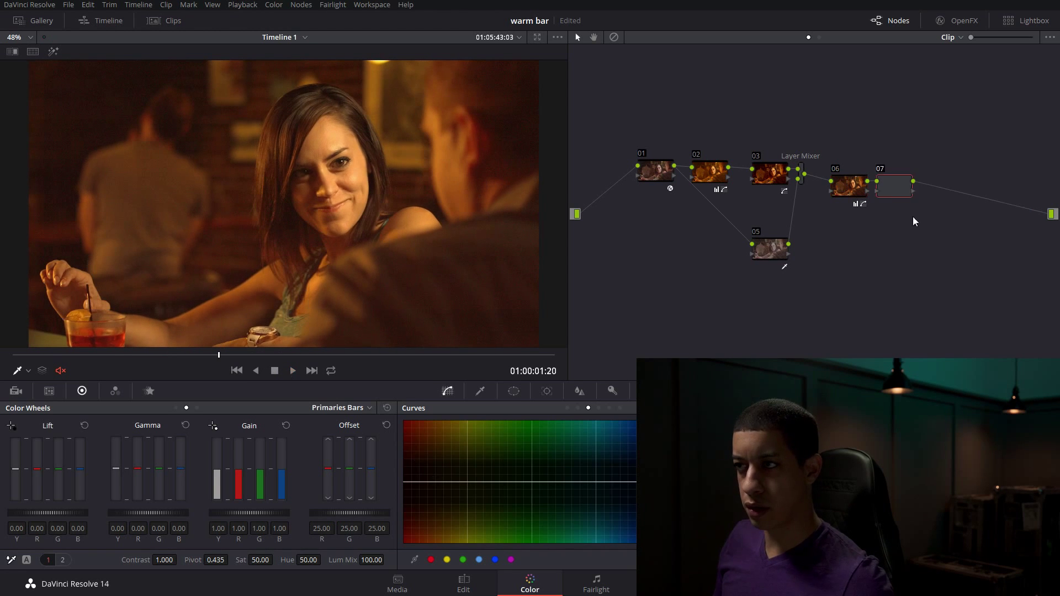
pyautogui.scroll(-2, 274, 198)
pyautogui.click(513, 391)
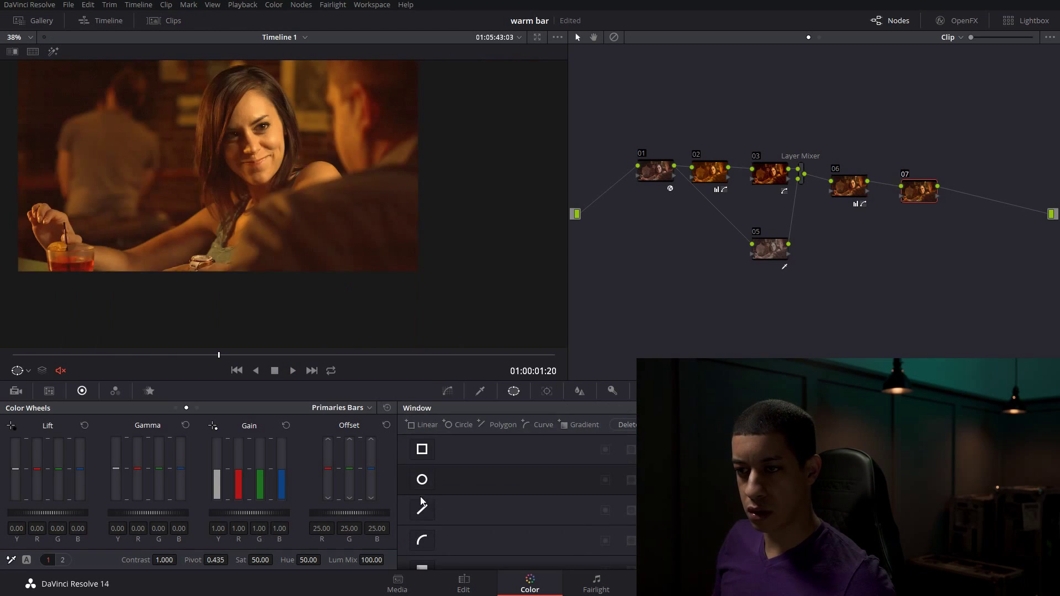
pyautogui.click(422, 480)
pyautogui.moveTo(217, 167); pyautogui.dragTo(376, 267)
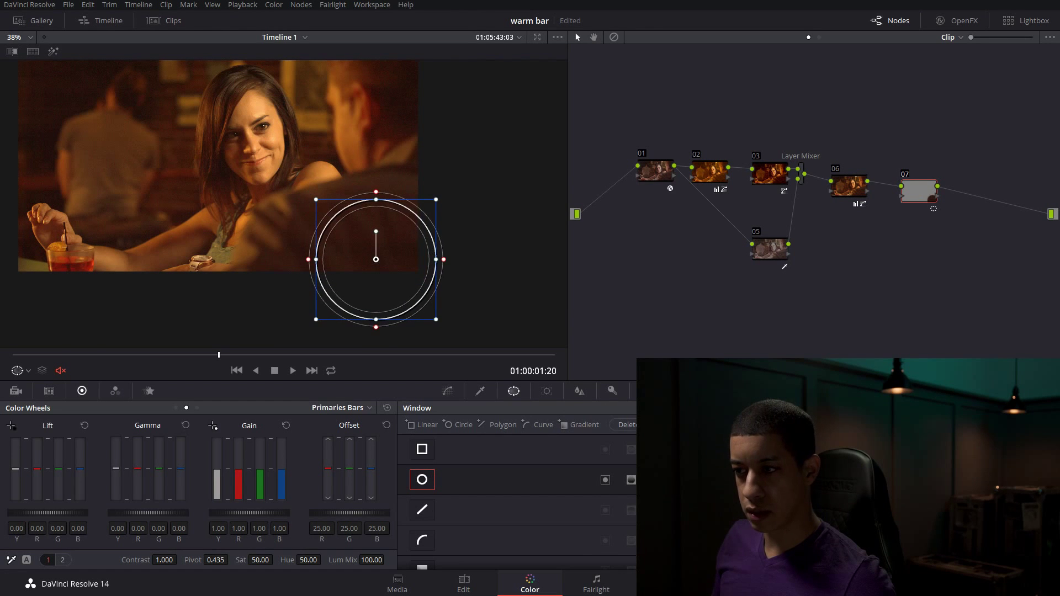
pyautogui.moveTo(444, 260); pyautogui.dragTo(497, 249)
pyautogui.moveTo(376, 192); pyautogui.dragTo(431, 207)
pyautogui.moveTo(376, 259); pyautogui.dragTo(346, 268)
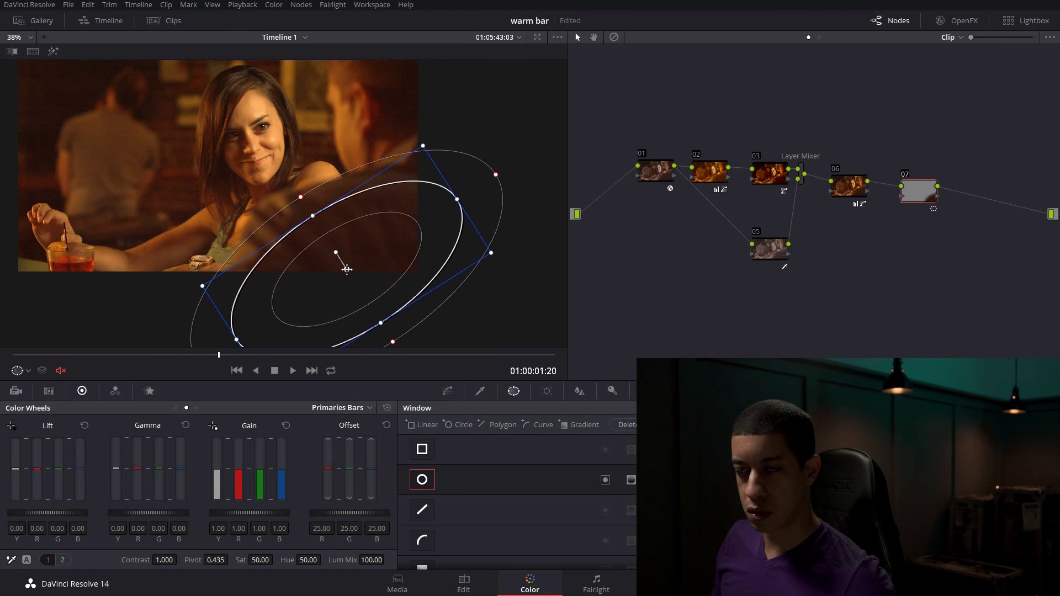
# Add two points on node 07's custom luma curve and pull the lower one down to darken as a vignette
pyautogui.click(448, 391)
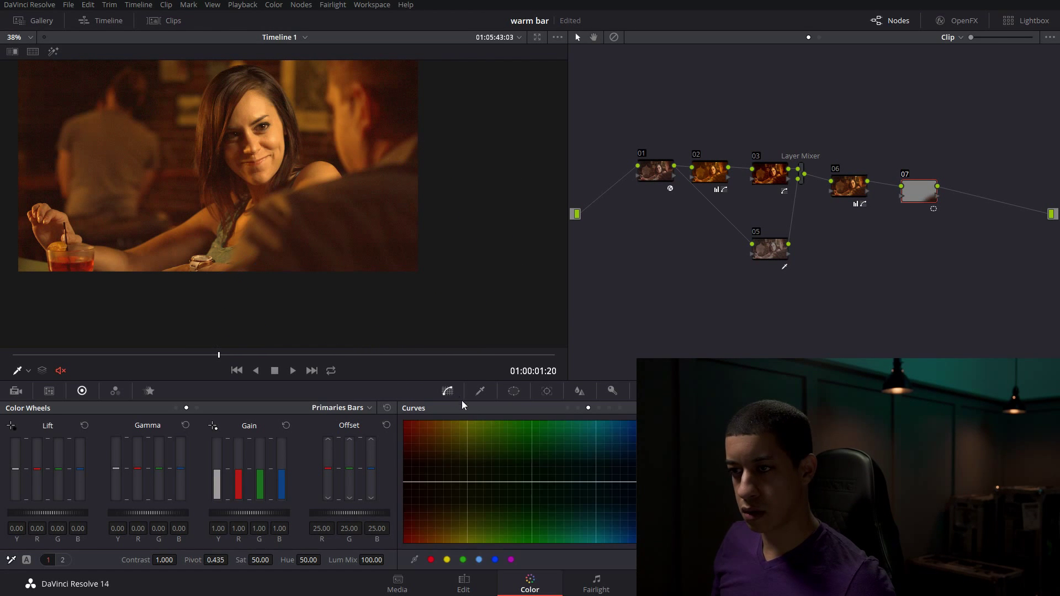
pyautogui.click(568, 408)
pyautogui.click(540, 486)
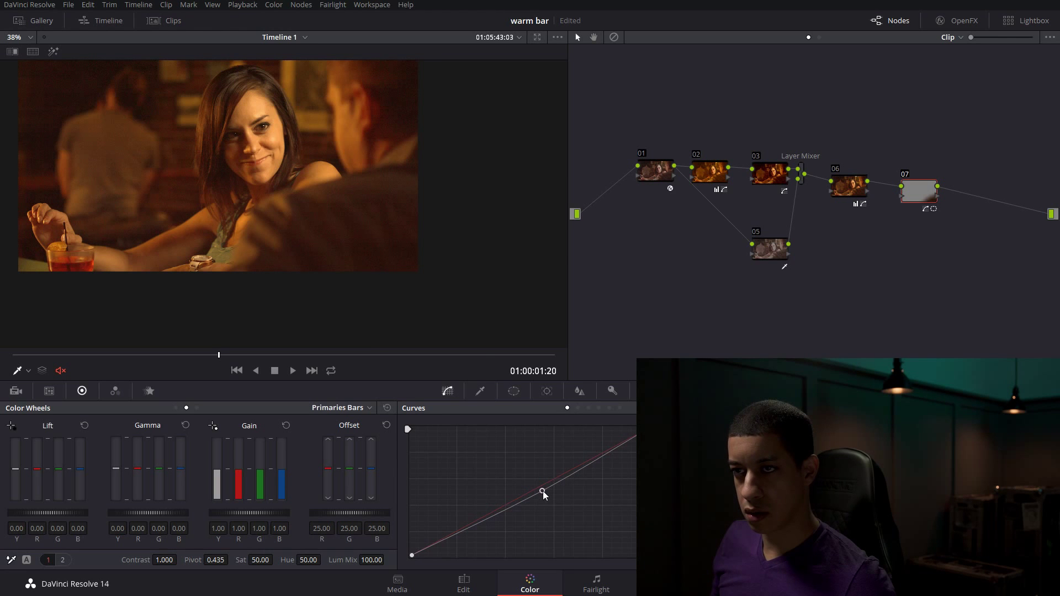
pyautogui.click(611, 457)
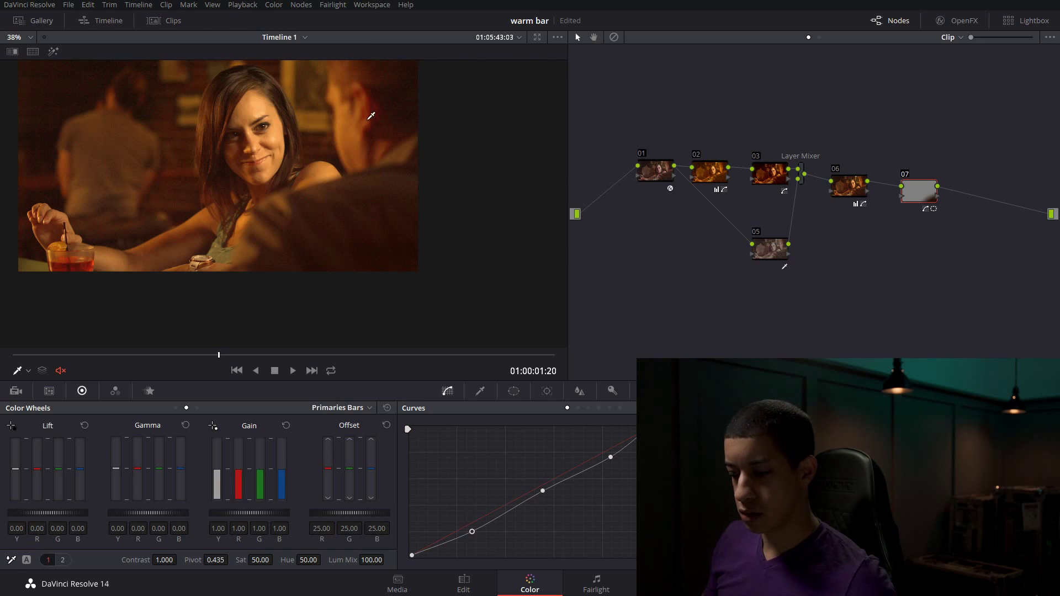
pyautogui.scroll(-3, 330, 172)
pyautogui.scroll(-2, 331, 173)
pyautogui.middleClick(329, 173)
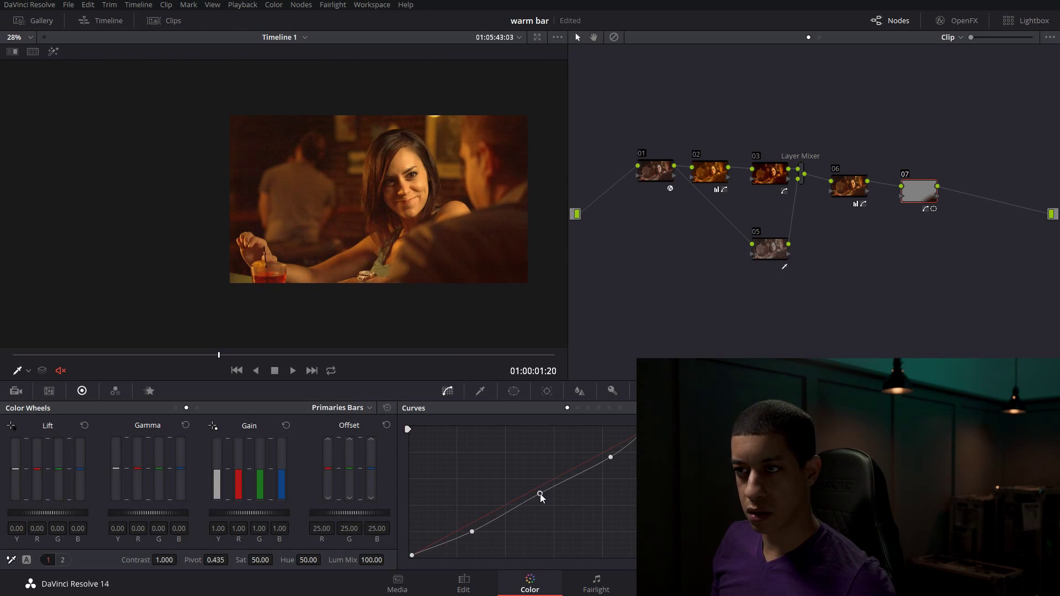
pyautogui.moveTo(542, 492); pyautogui.dragTo(550, 502)
pyautogui.moveTo(473, 539); pyautogui.dragTo(471, 535)
pyautogui.hotkey('shift', 'z')
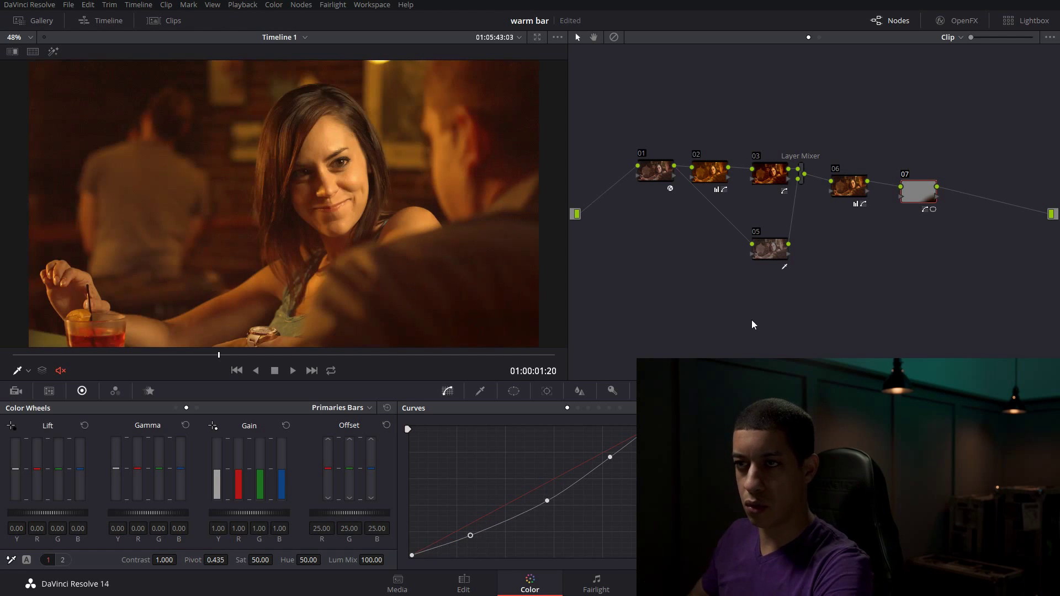
pyautogui.click(660, 169)
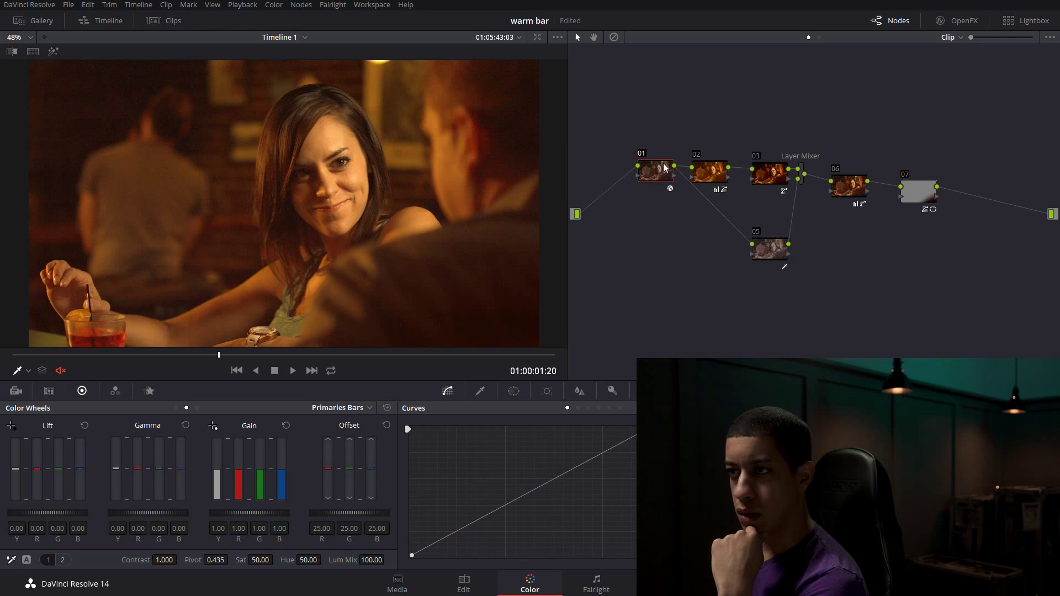
# Check node 01's Color Space Transform output colour space in the OpenFX settings
pyautogui.click(965, 21)
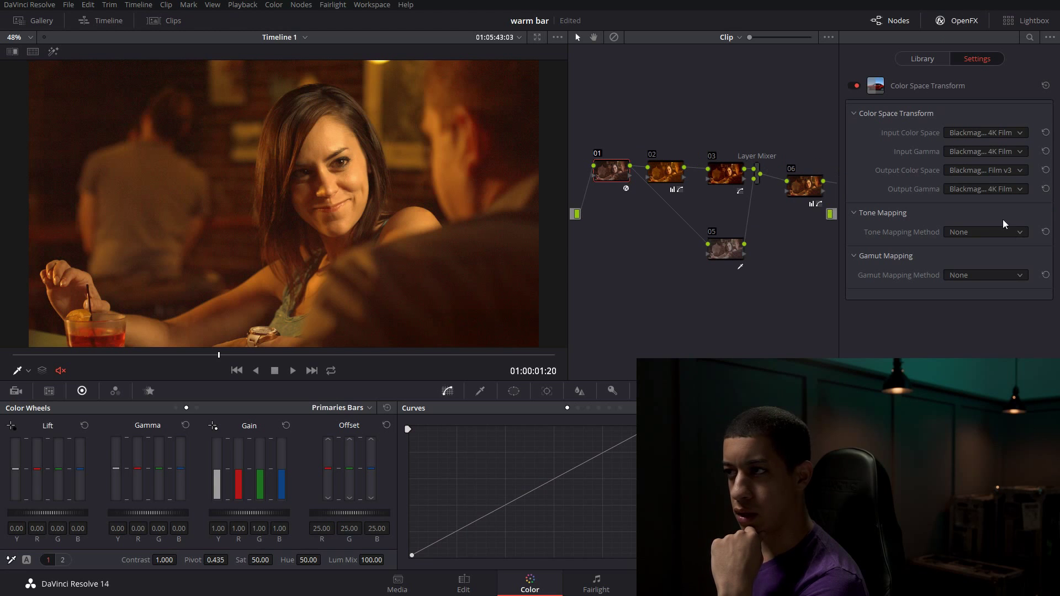
pyautogui.click(986, 171)
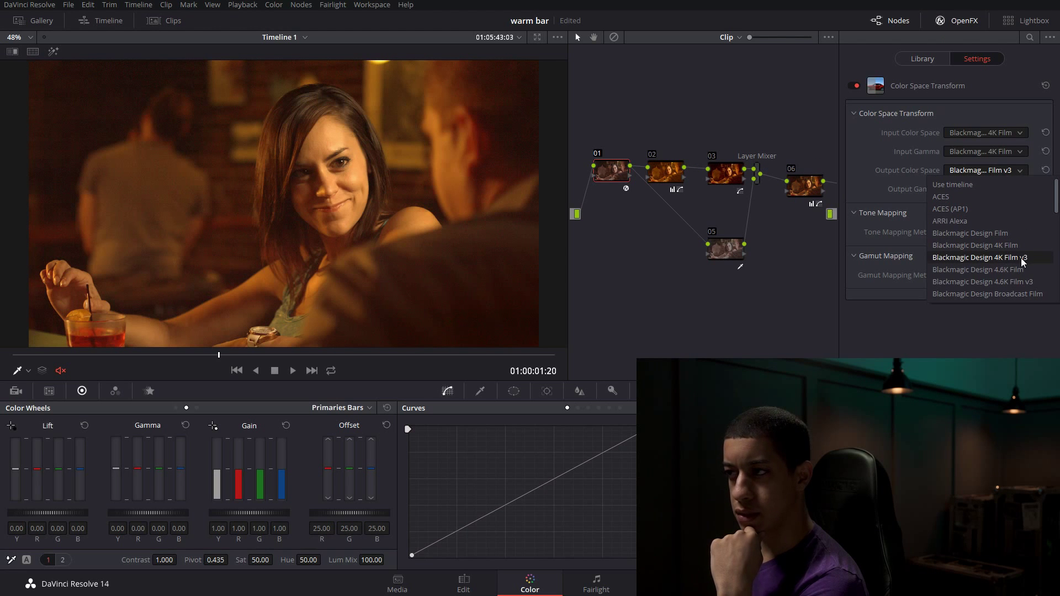
pyautogui.click(977, 281)
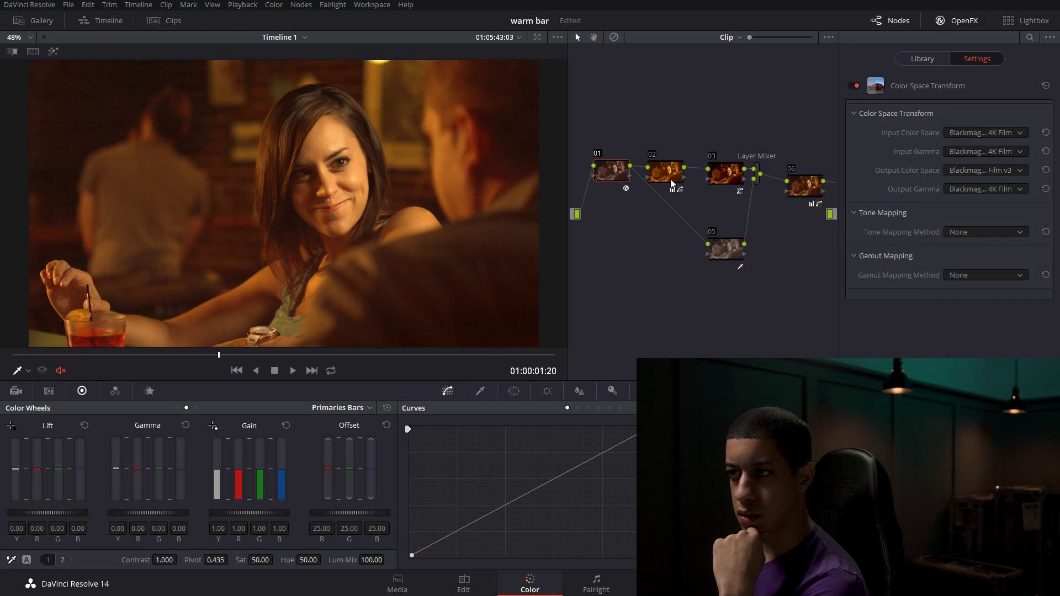
# Review nodes 02, 03 and 05, toggling the Shift+H highlight on node 05's key
pyautogui.click(673, 184)
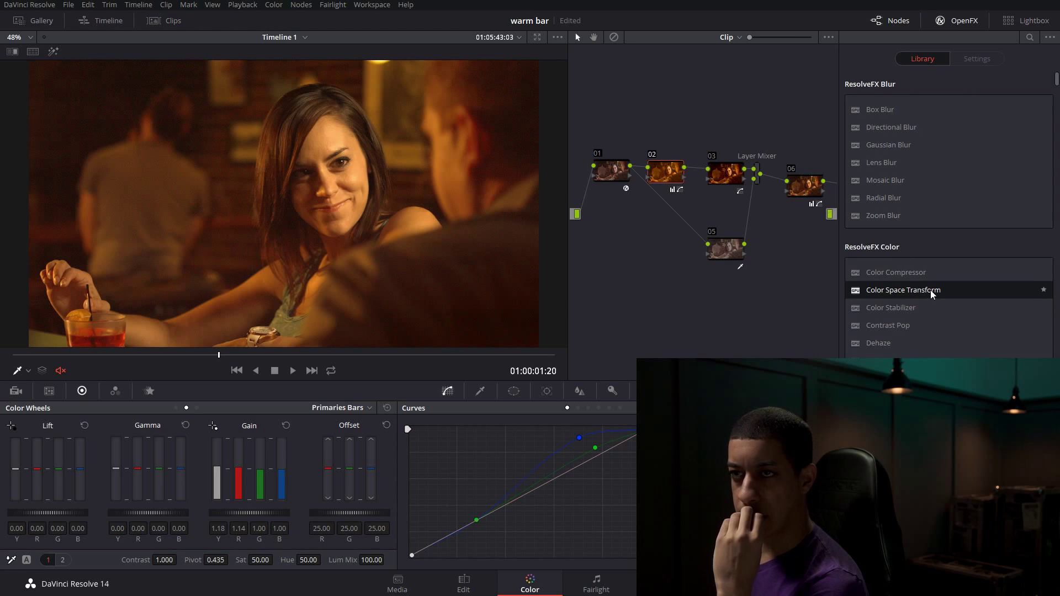
pyautogui.click(724, 177)
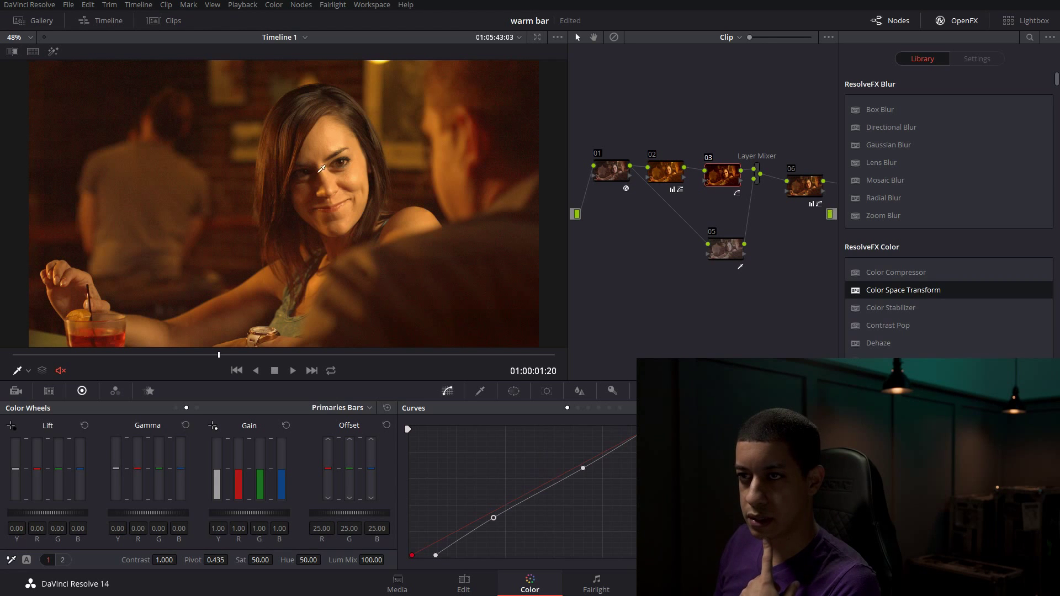
pyautogui.click(730, 252)
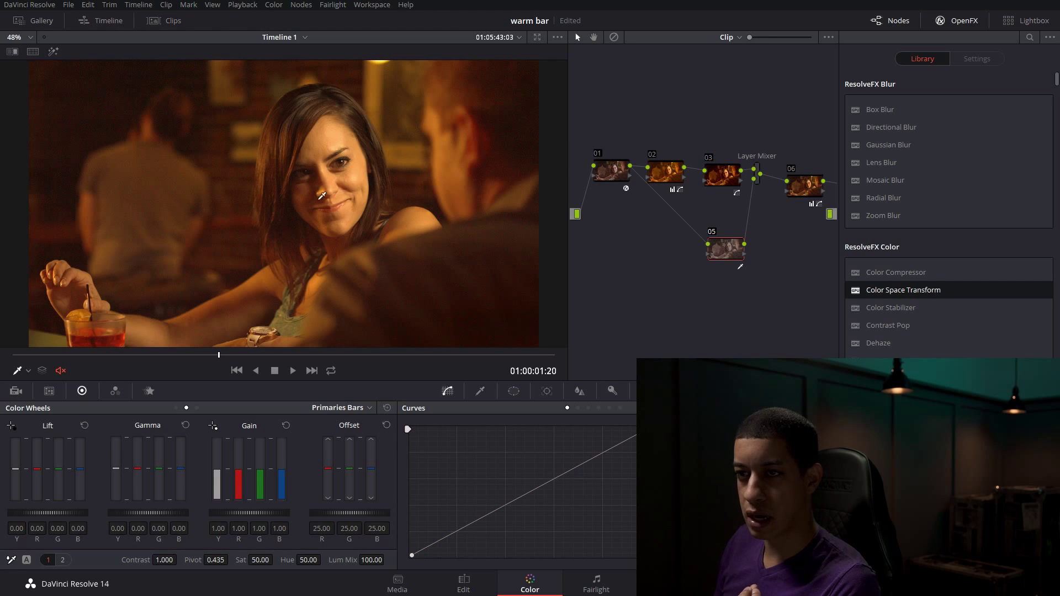
pyautogui.hotkey('shift', 'h')
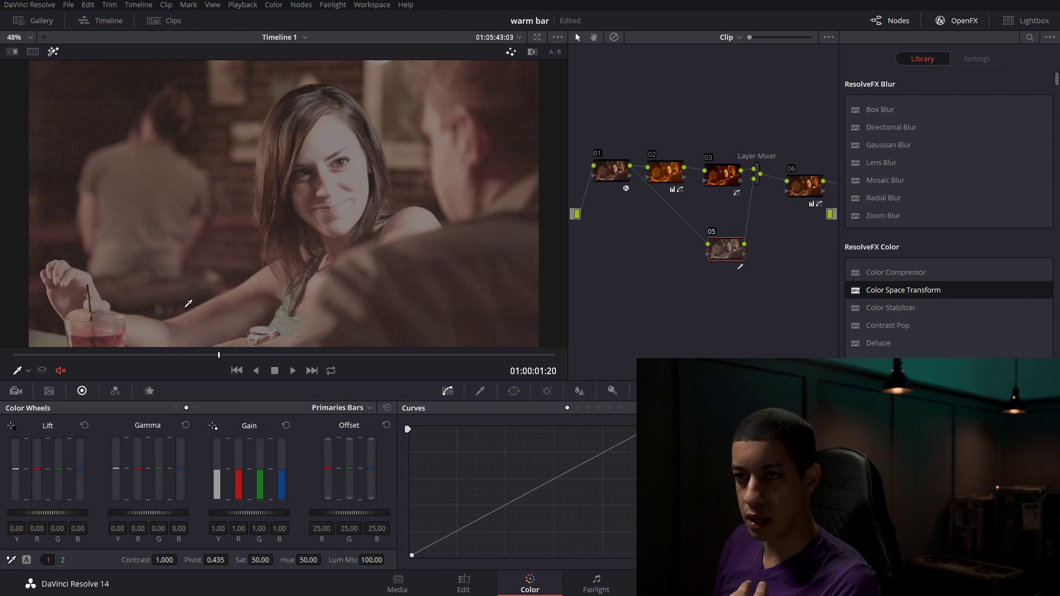
pyautogui.hotkey('shift', 'h')
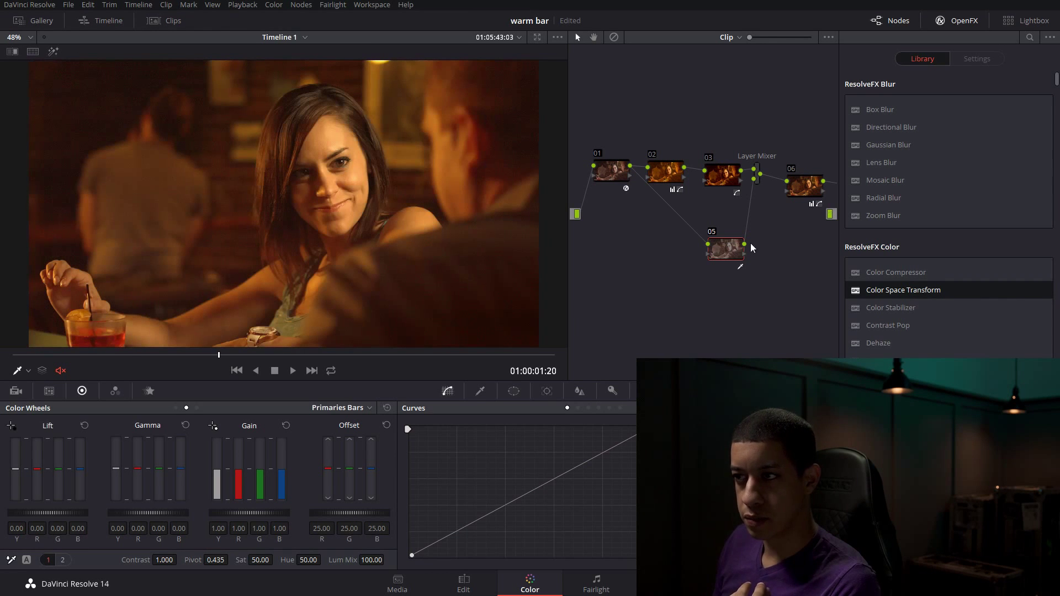
# Show node 05's key matte, watch the graded clip full-screen, then leave full-screen
pyautogui.click(613, 391)
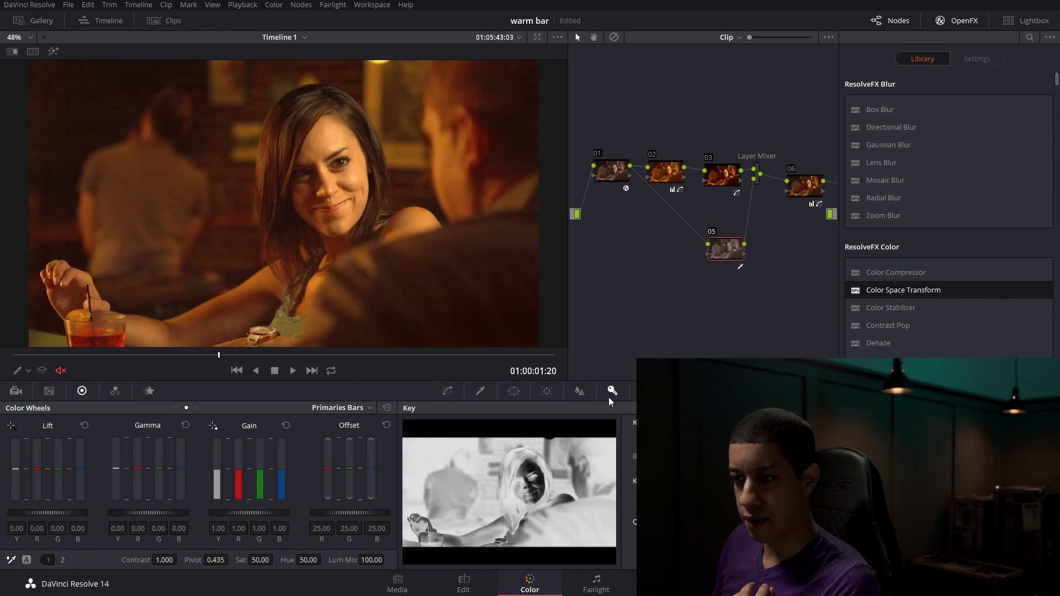
pyautogui.hotkey('shift', 'h')
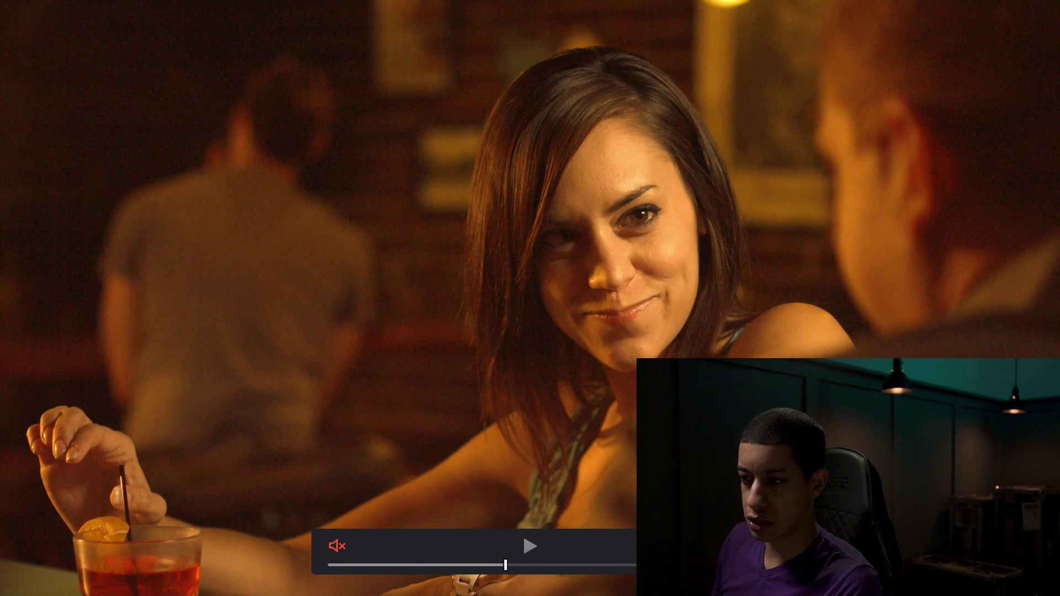
pyautogui.press('Escape')
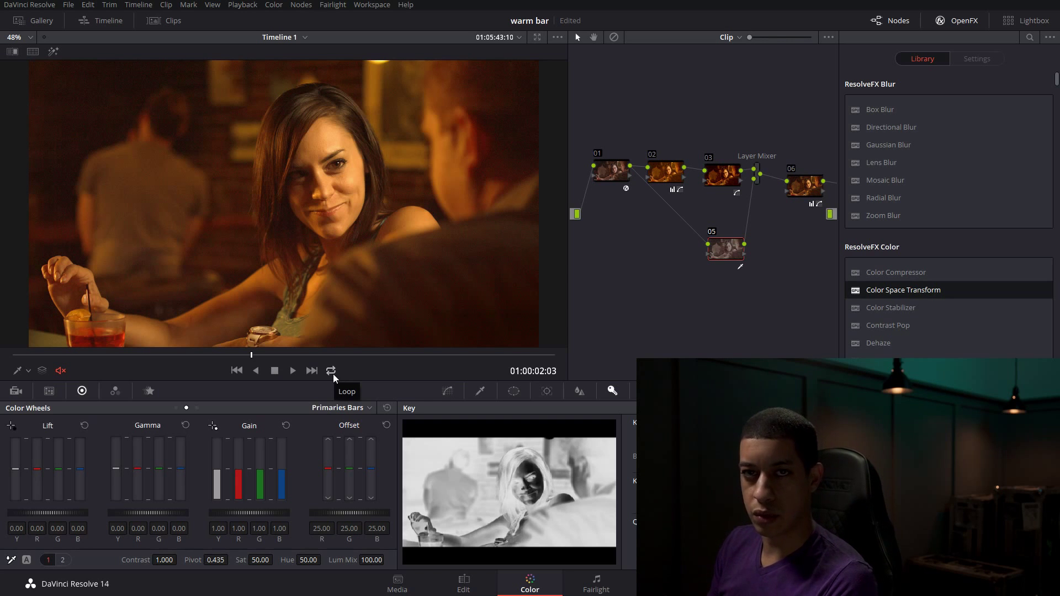
# Close the effects library to reveal the complete seven-node warm bar grade
pyautogui.click(952, 21)
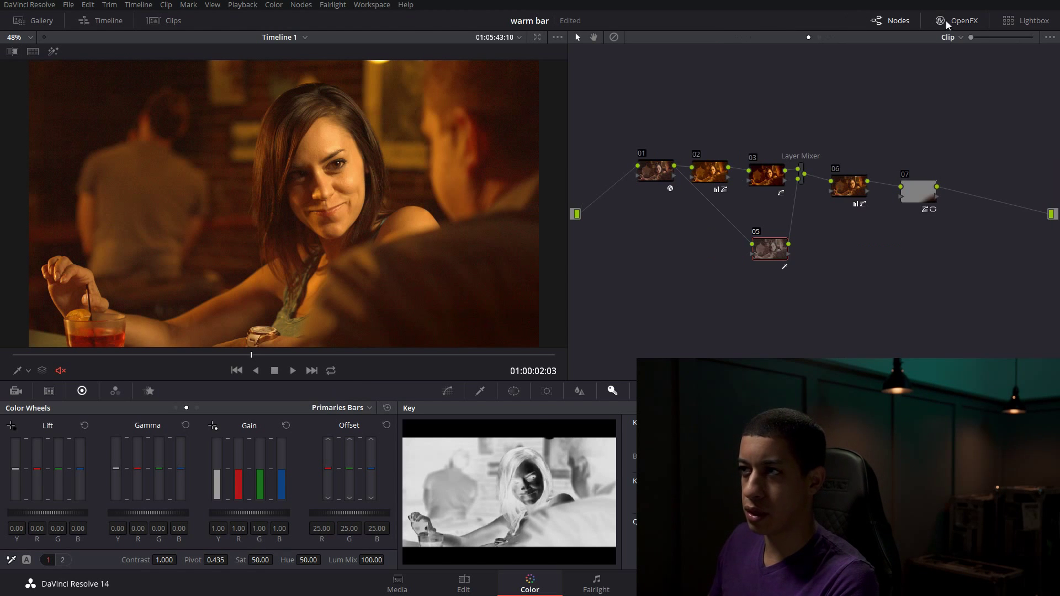